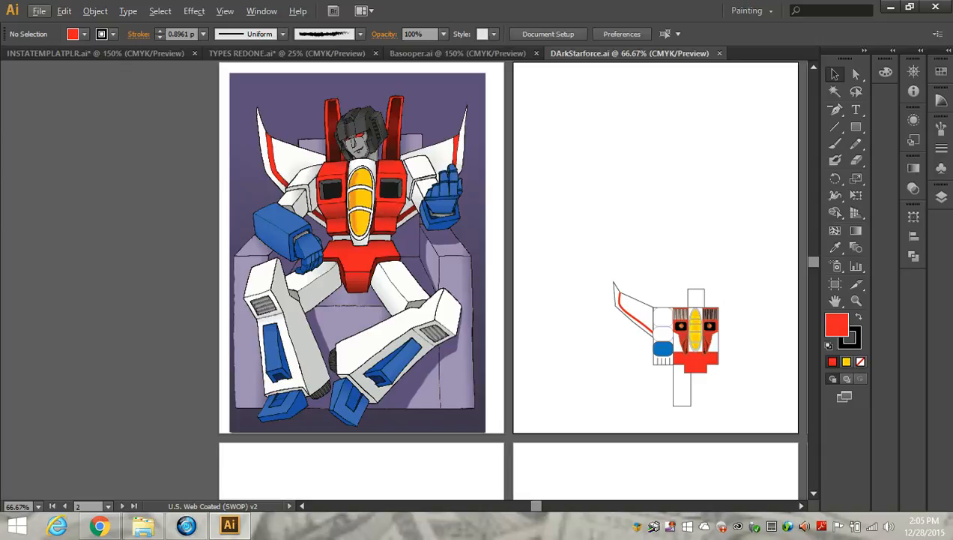
Draw a red square about 1.35 in wide, a rectangle about 0.35 by 0.94 in on its left, and a 0.35 in square on its top edge
click(856, 126)
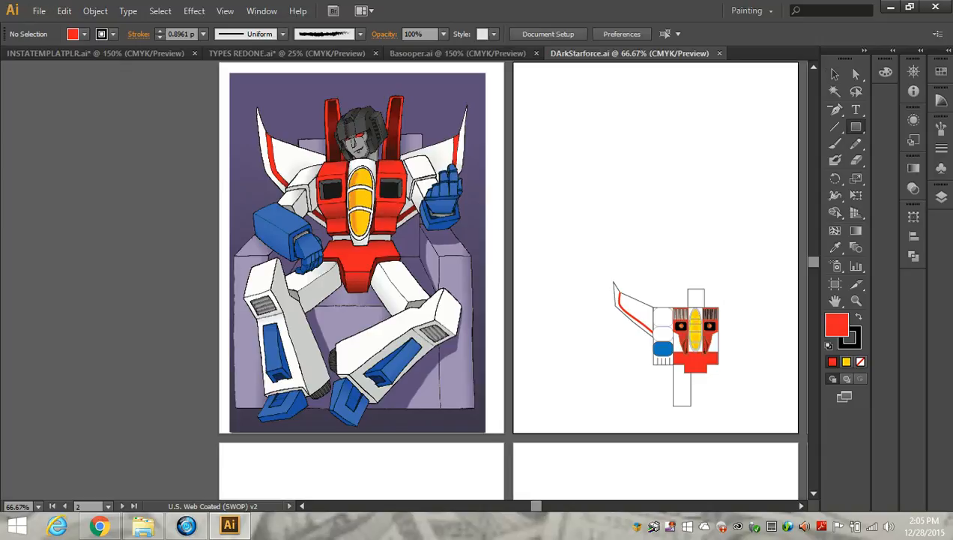
drag(589, 106, 637, 153)
drag(590, 116, 577, 149)
drag(607, 102, 619, 113)
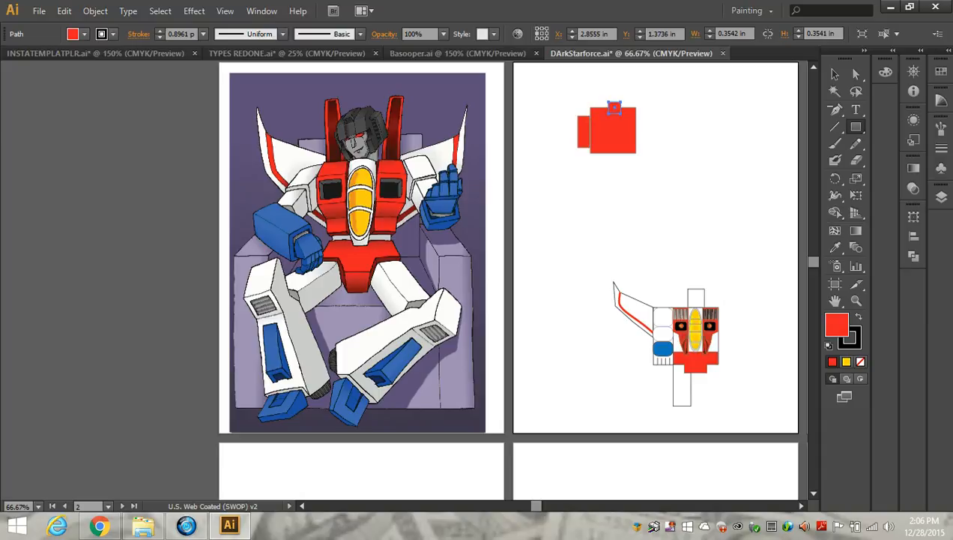
Align the large red square and the small square on its top edge by their horizontal centers
click(835, 73)
drag(592, 90, 636, 164)
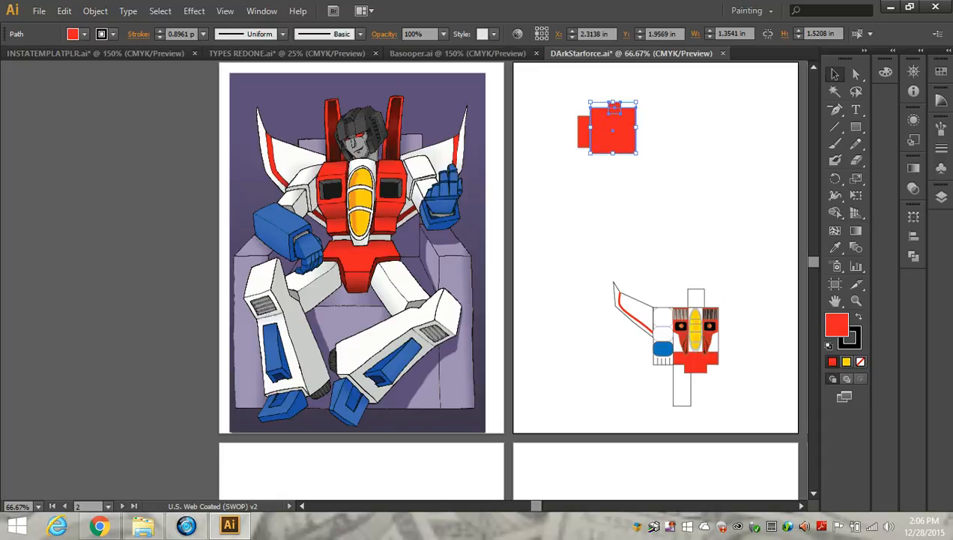
click(855, 230)
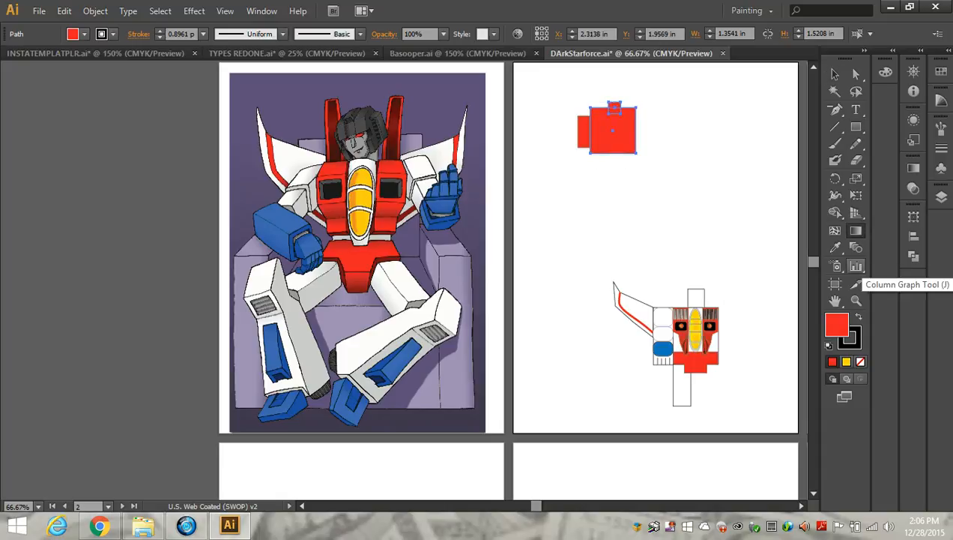
click(913, 236)
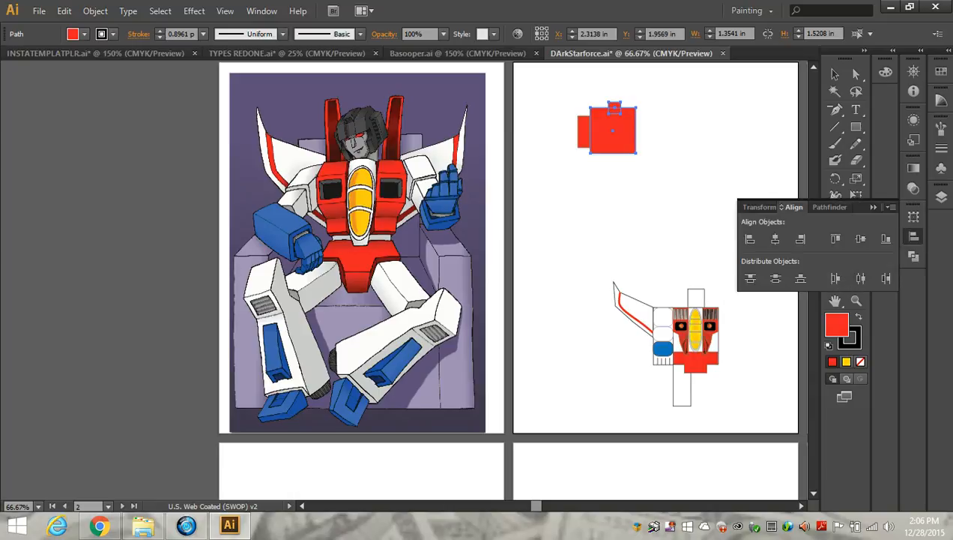
click(776, 239)
Group the large red square with the small square on its top edge
click(834, 74)
drag(596, 84, 627, 170)
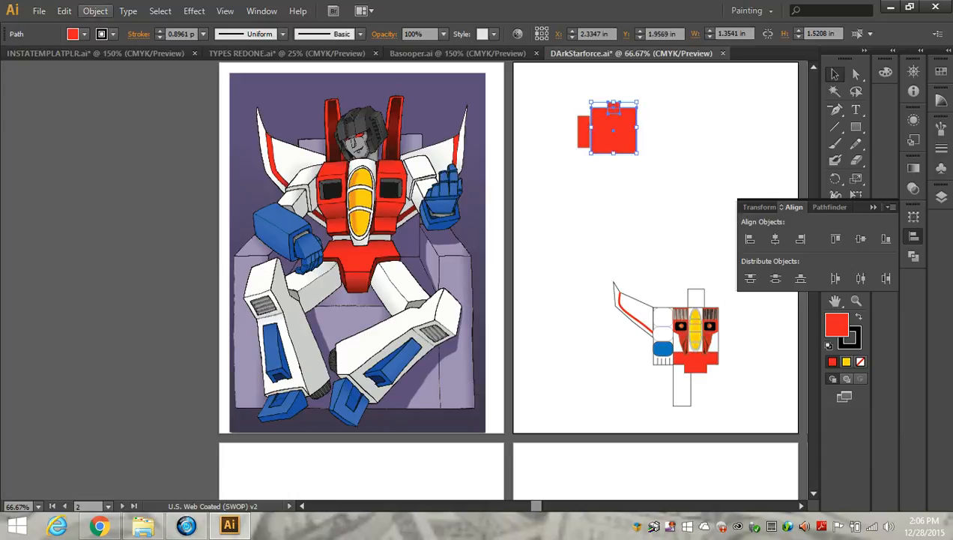
click(95, 10)
click(106, 64)
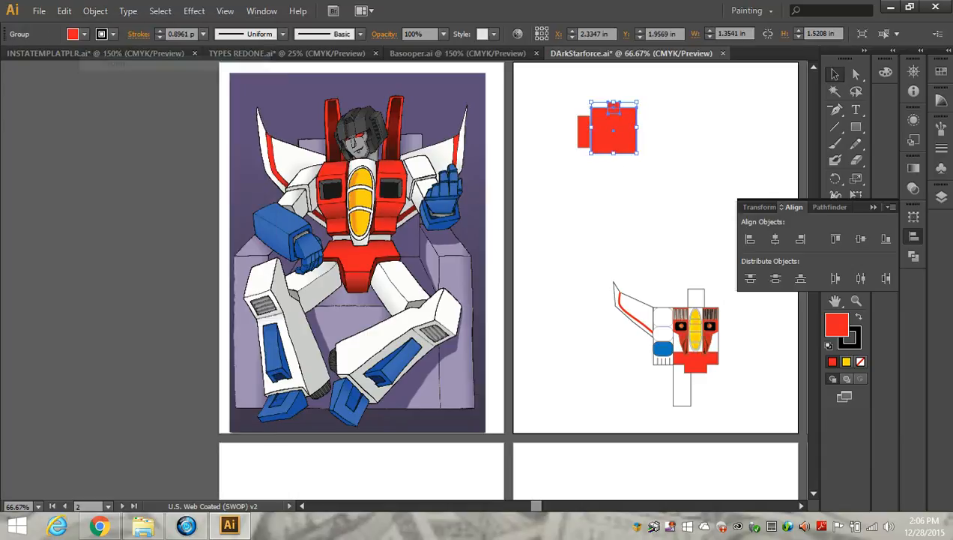
Move the narrow red rectangle flush against the left edge of the large square, vertically centered on the group
key(ctrl+plus)
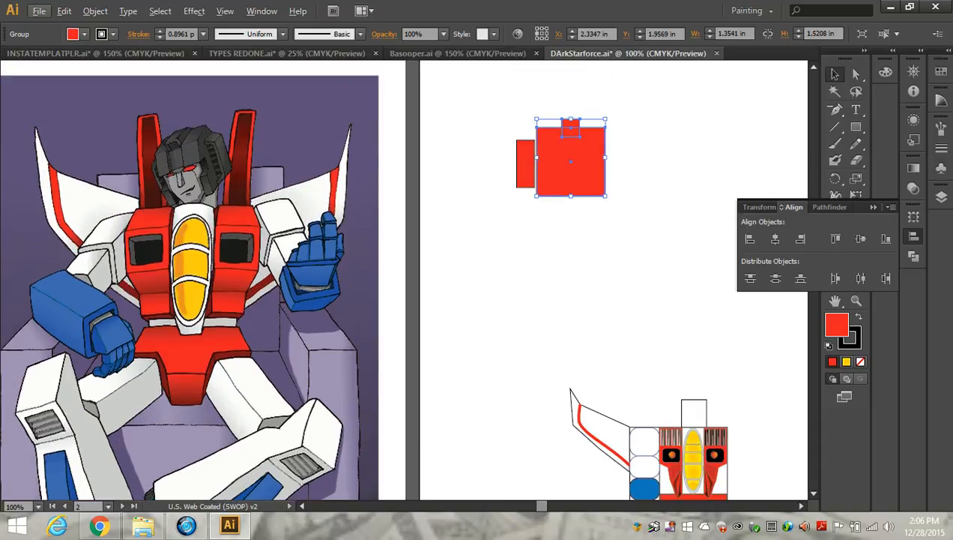
key(ctrl+plus)
scroll(449, 150, up, 2)
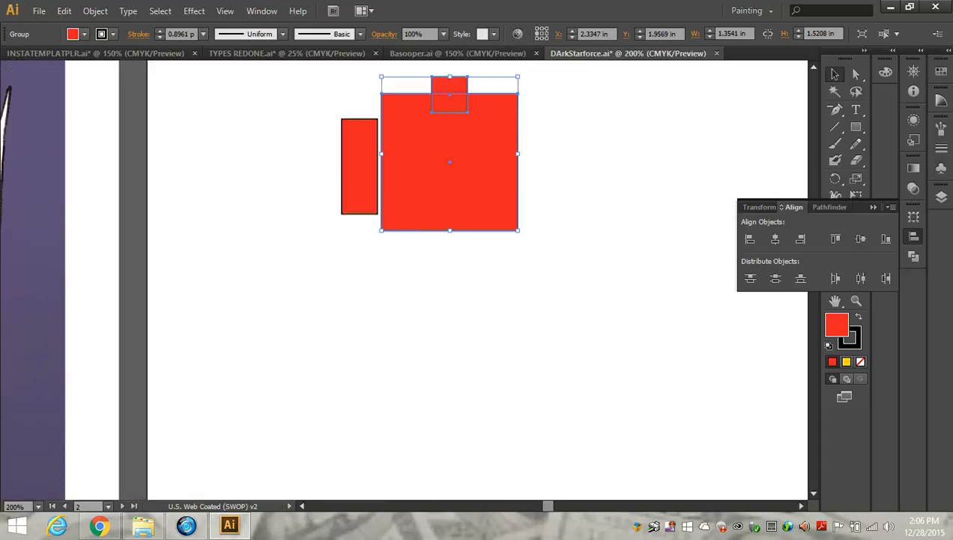
drag(359, 166, 363, 154)
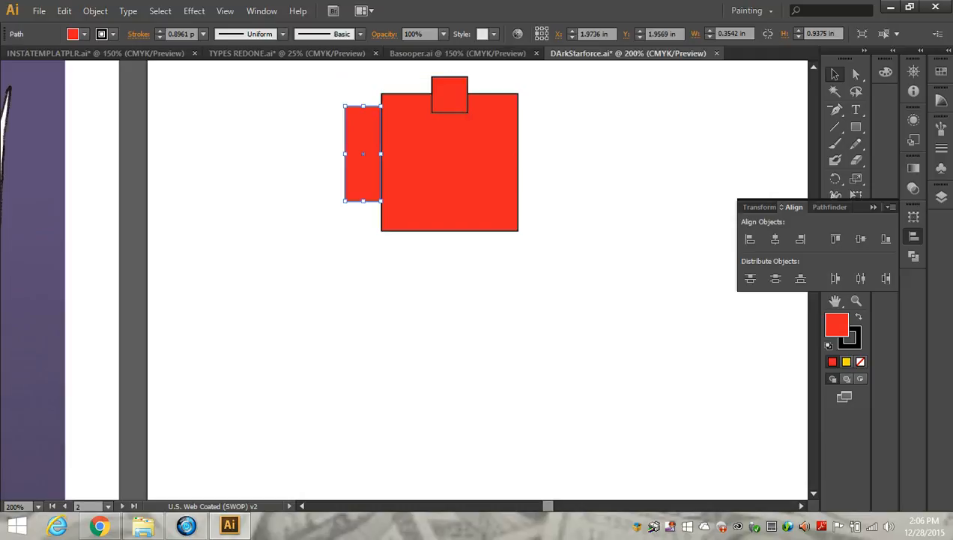
key(ctrl+shift+a)
key(ctrl+minus)
key(ctrl+minus)
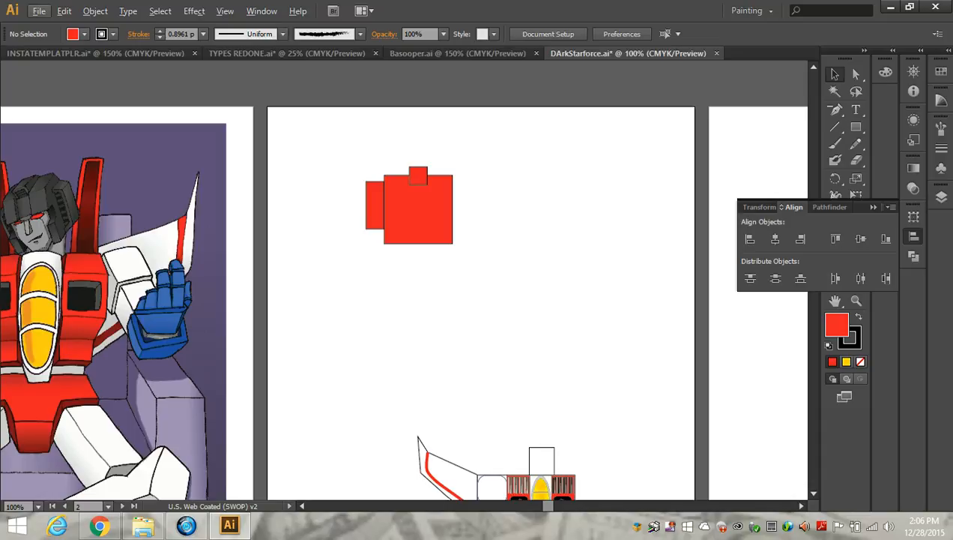
Draw a thin horizontal bar about 0.29 by 0.04 in near the top of the small square
click(855, 127)
scroll(439, 219, up, 3)
scroll(407, 321, up, 3)
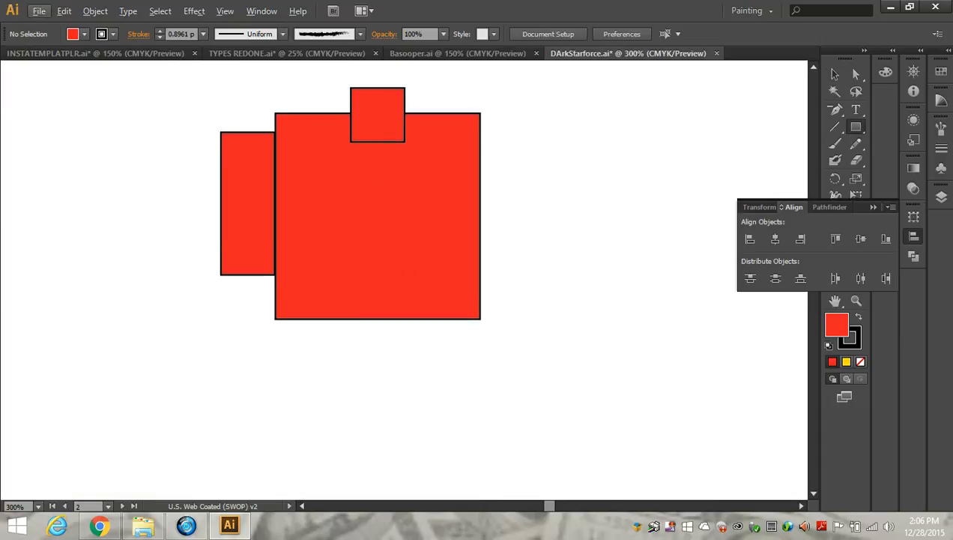
scroll(303, 209, up, 2)
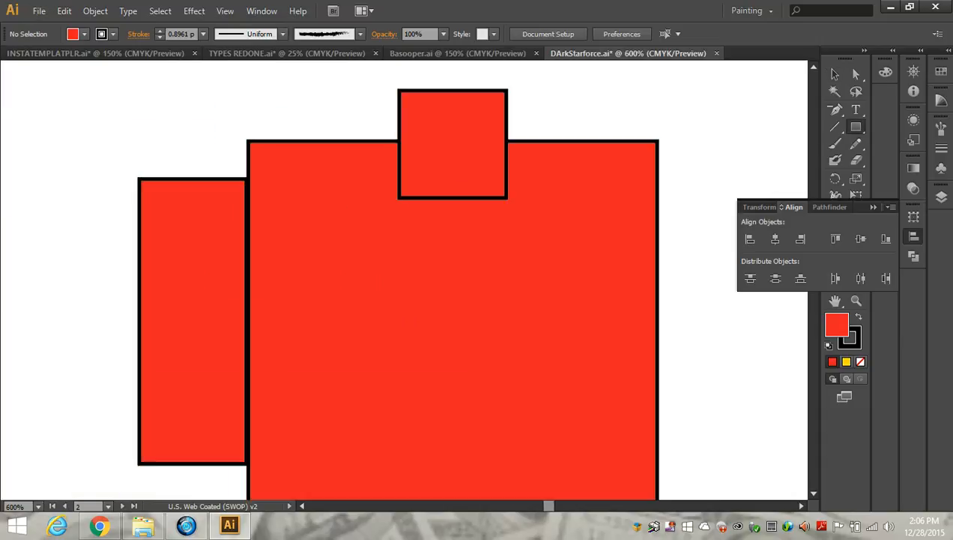
drag(409, 99, 498, 113)
drag(410, 122, 498, 137)
key(ctrl+z)
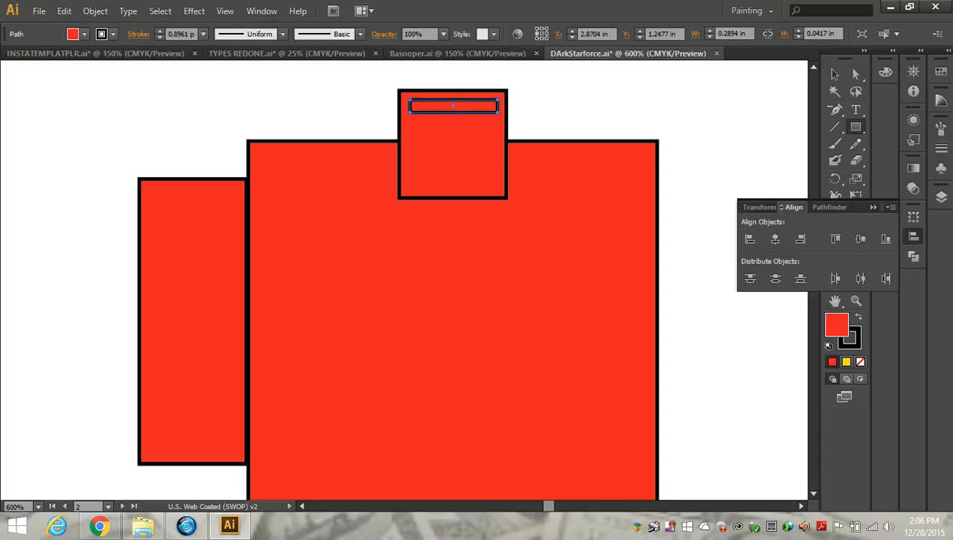
Duplicate the thin bar downward inside the small square to make a stack of four bars
key(v)
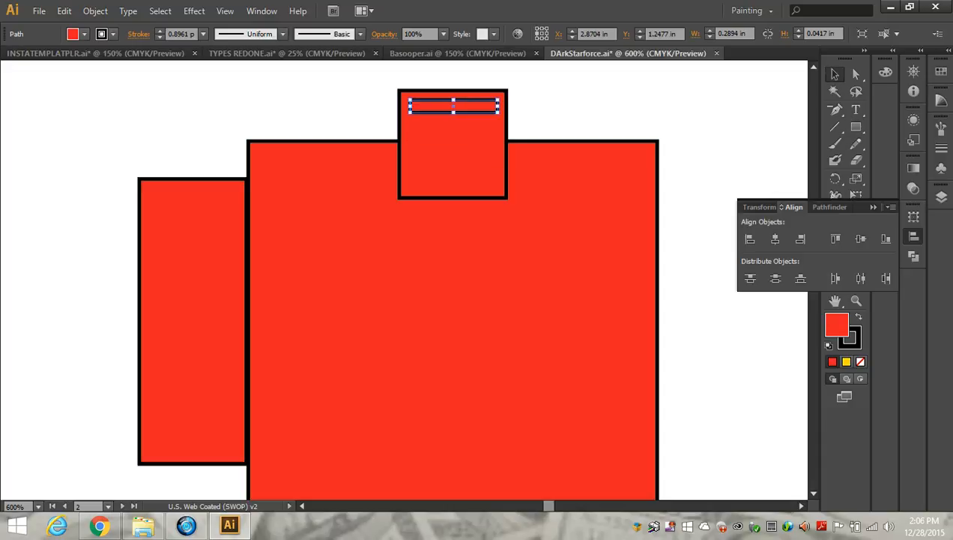
drag(453, 105, 453, 173)
key(ctrl+z)
click(453, 147)
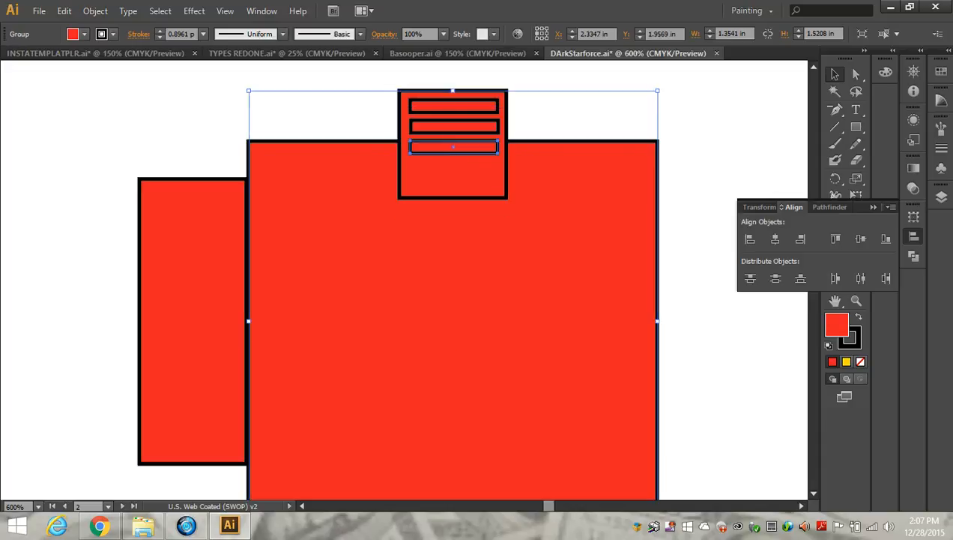
drag(453, 147, 453, 173)
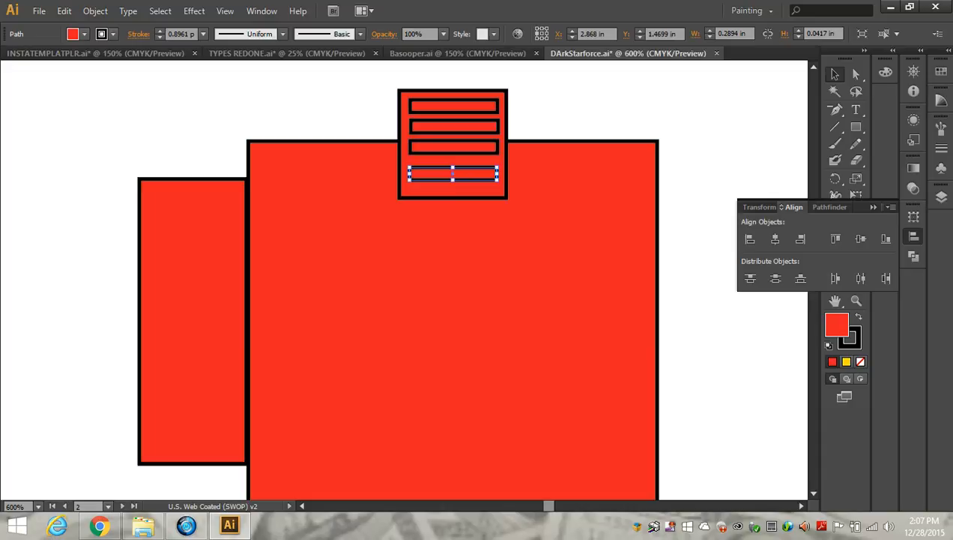
Distribute the four bars in the small square evenly by their vertical centers
click(454, 146)
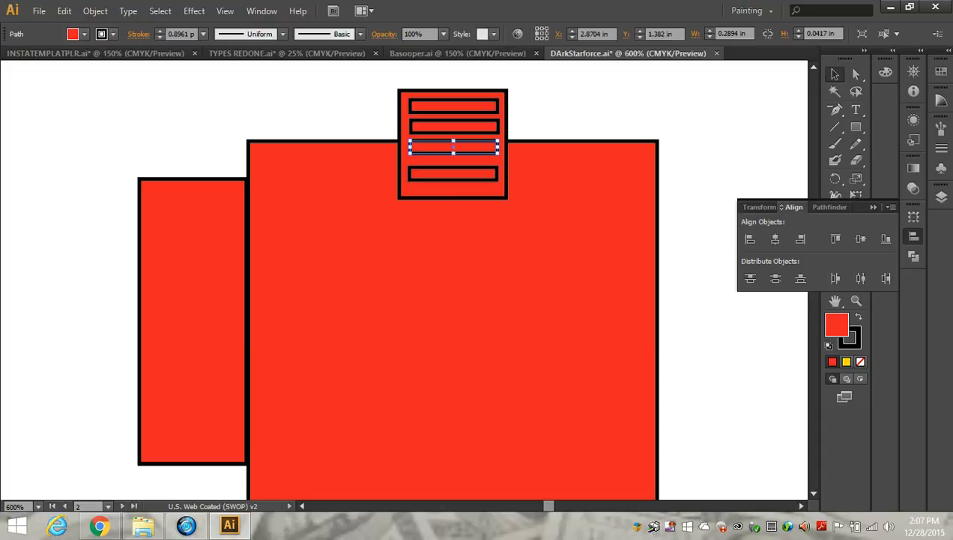
shift+click(452, 173)
shift+click(453, 126)
shift+click(452, 189)
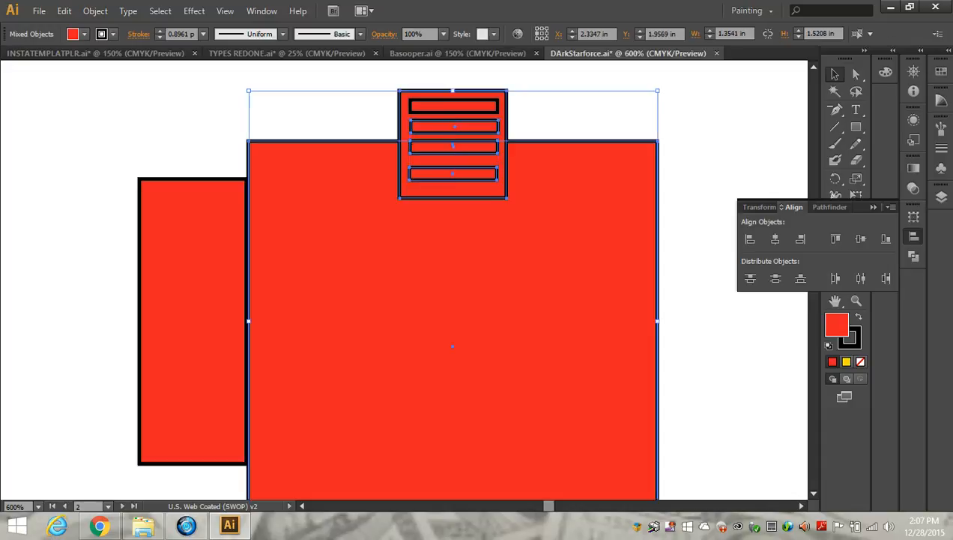
shift+click(453, 189)
shift+click(452, 105)
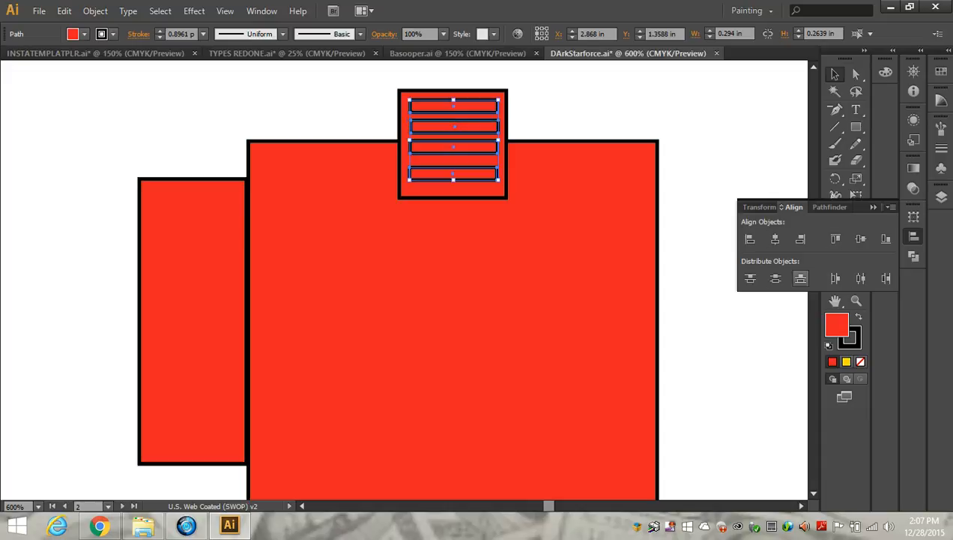
click(775, 278)
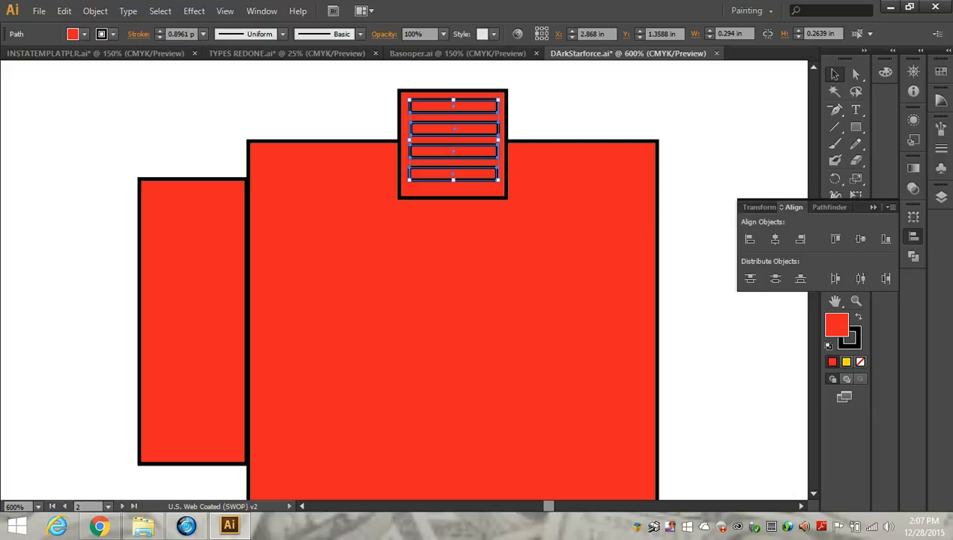
key(ctrl+shift+a)
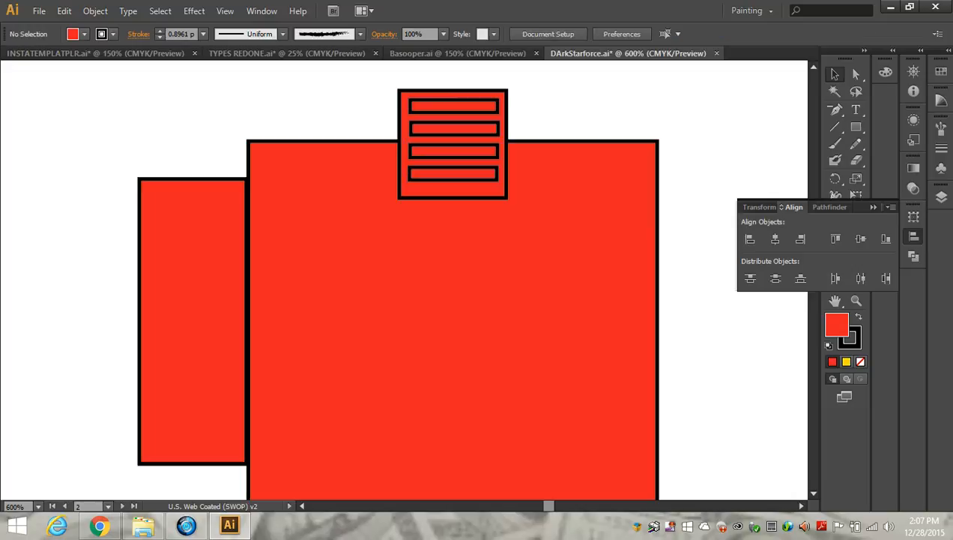
Copy a bar onto the narrow side rectangle and duplicate it along the full height to make a column of twelve bars
click(453, 173)
drag(453, 173, 193, 314)
drag(193, 314, 193, 446)
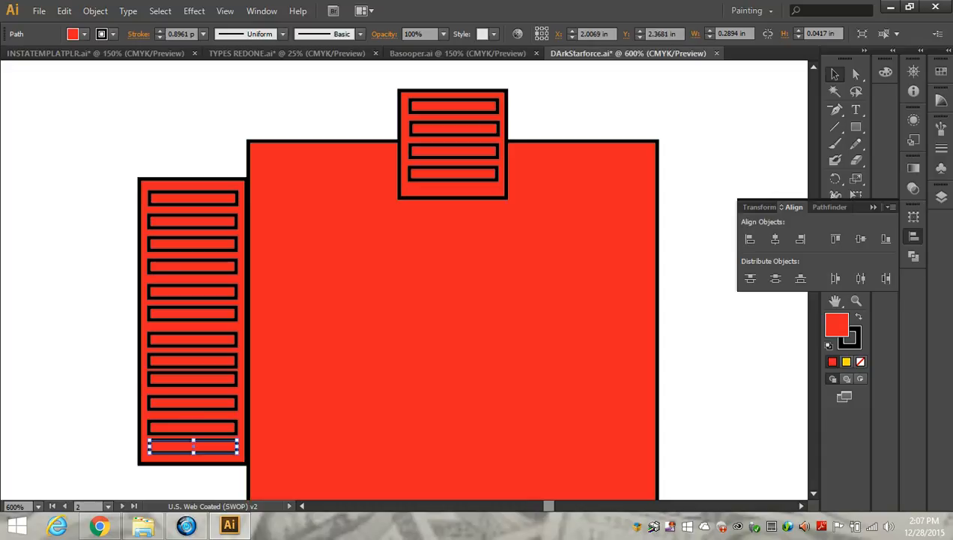
Distribute the twelve bars evenly by their vertical centers, leaving the side rectangle behind them out of the selection
drag(114, 157, 193, 490)
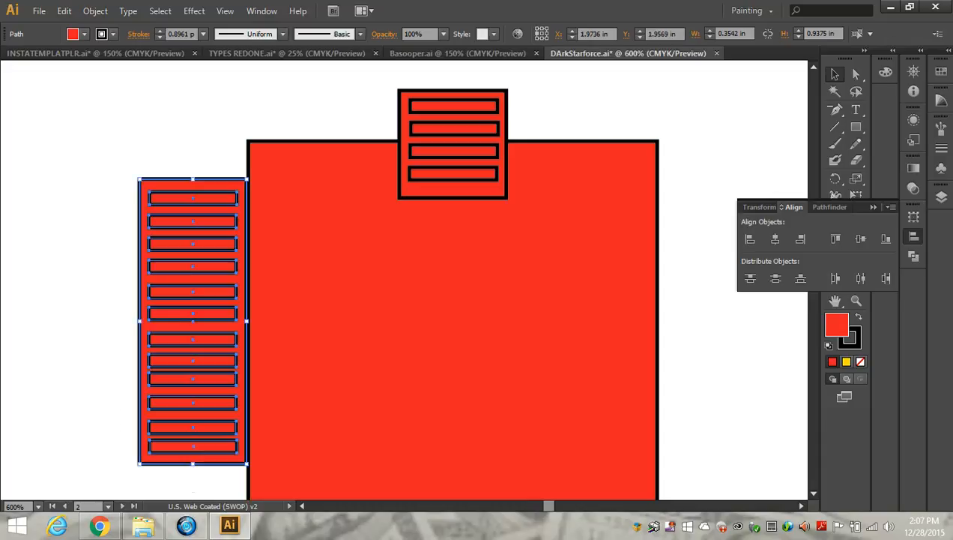
click(194, 459)
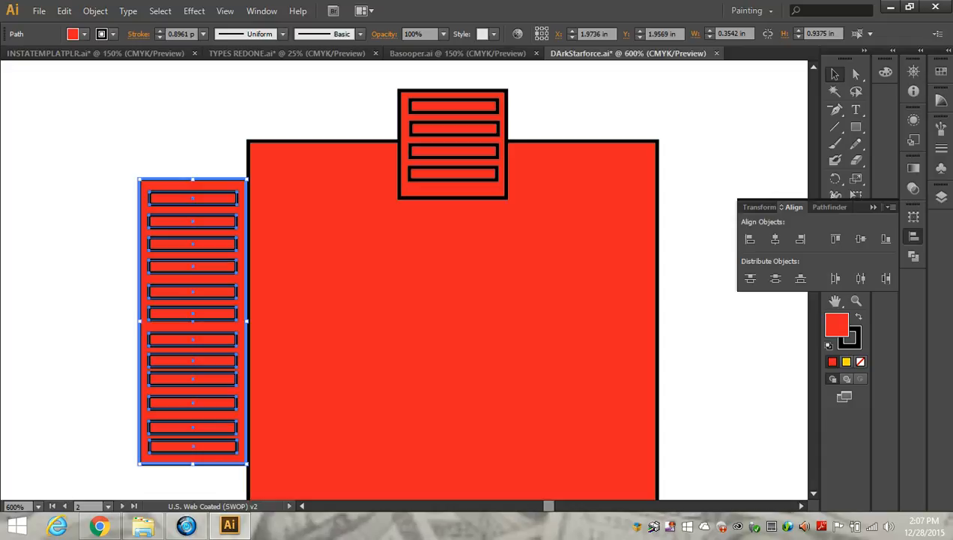
click(193, 459)
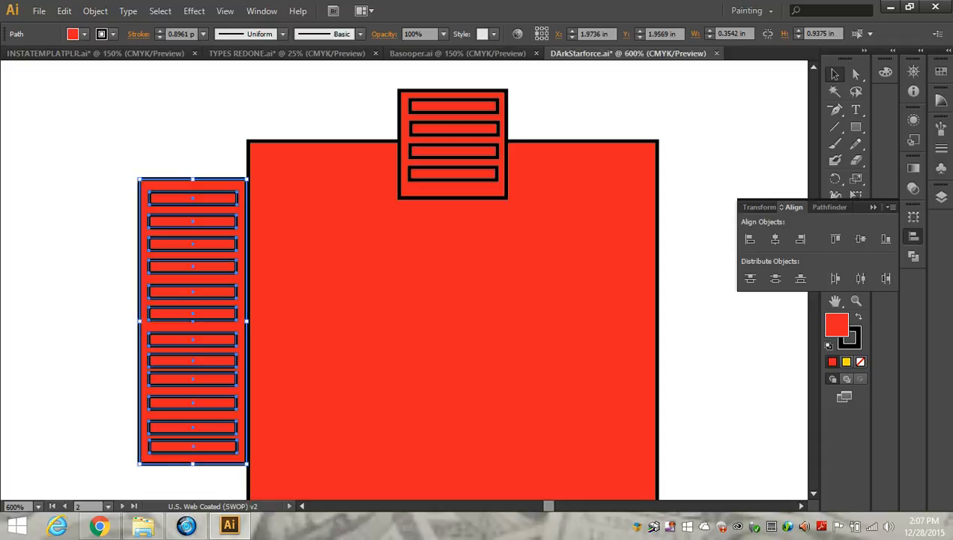
shift+click(193, 458)
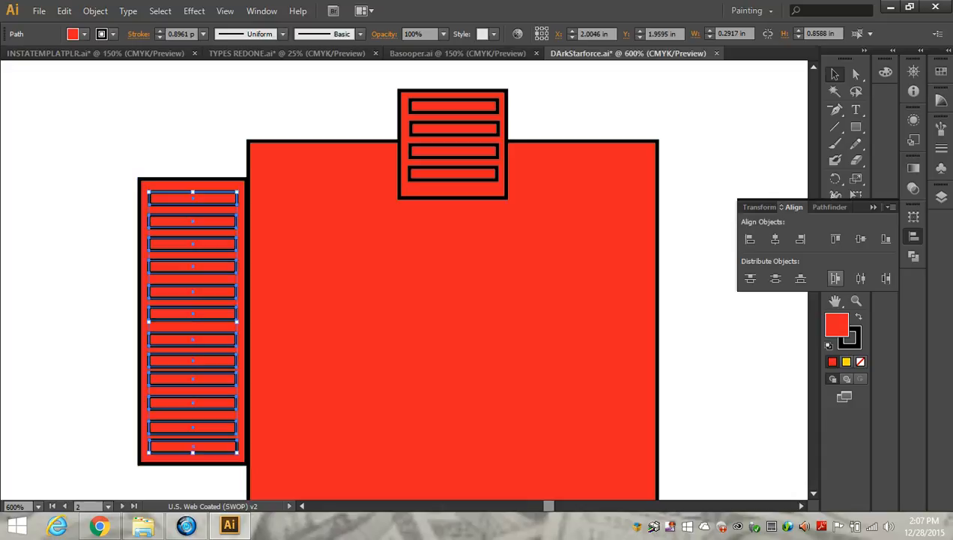
click(776, 278)
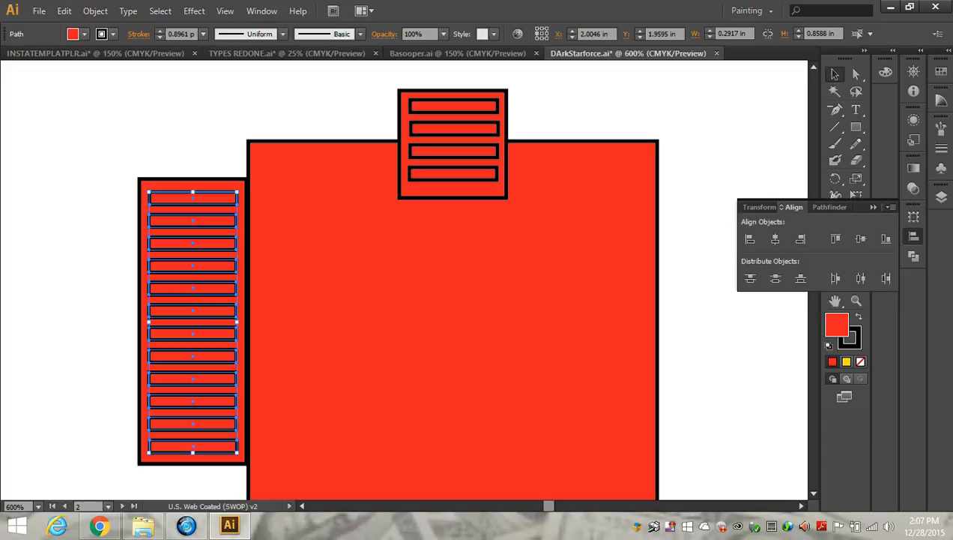
drag(105, 137, 207, 469)
key(ctrl+shift+a)
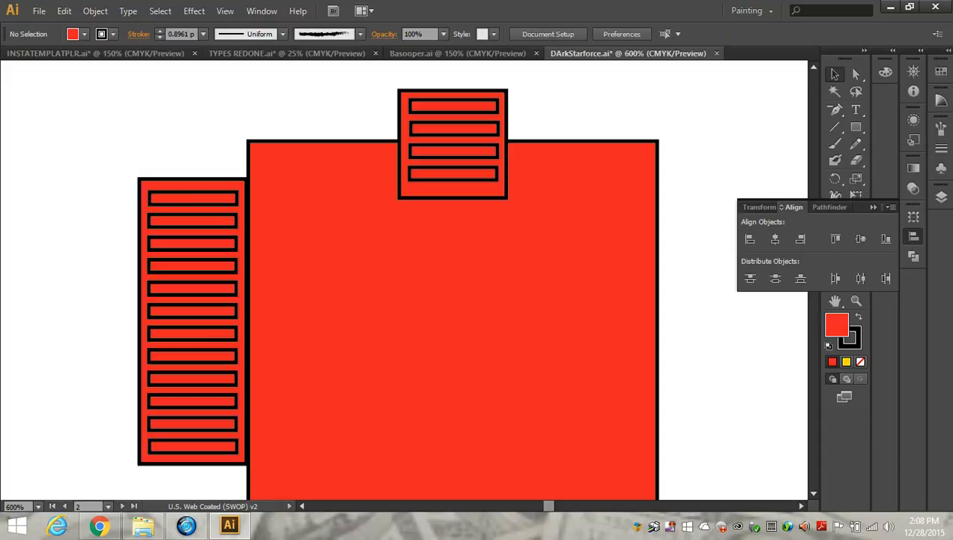
Fill the narrow side rectangle behind the twelve bars with a dark gray swatch
key(ctrl+z)
click(84, 34)
click(58, 98)
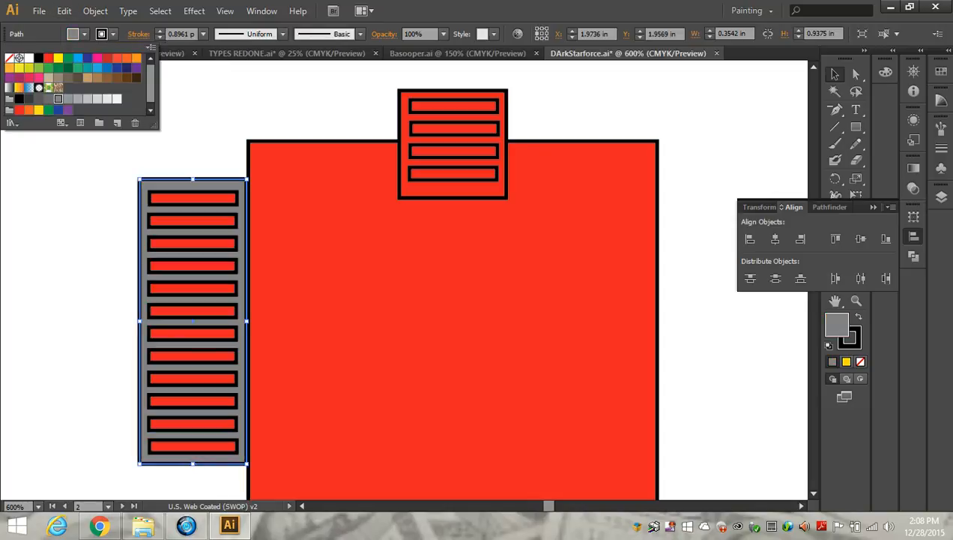
click(48, 98)
key(Escape)
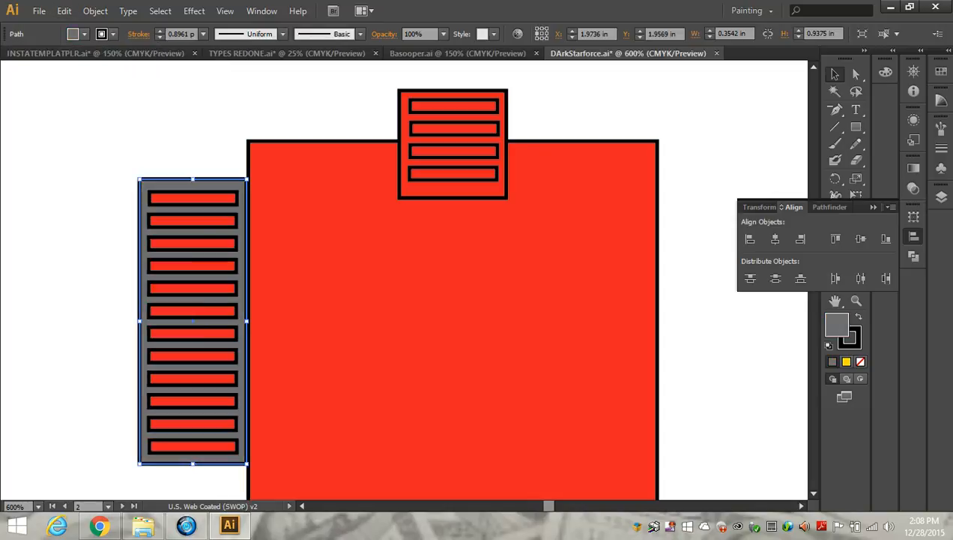
click(452, 321)
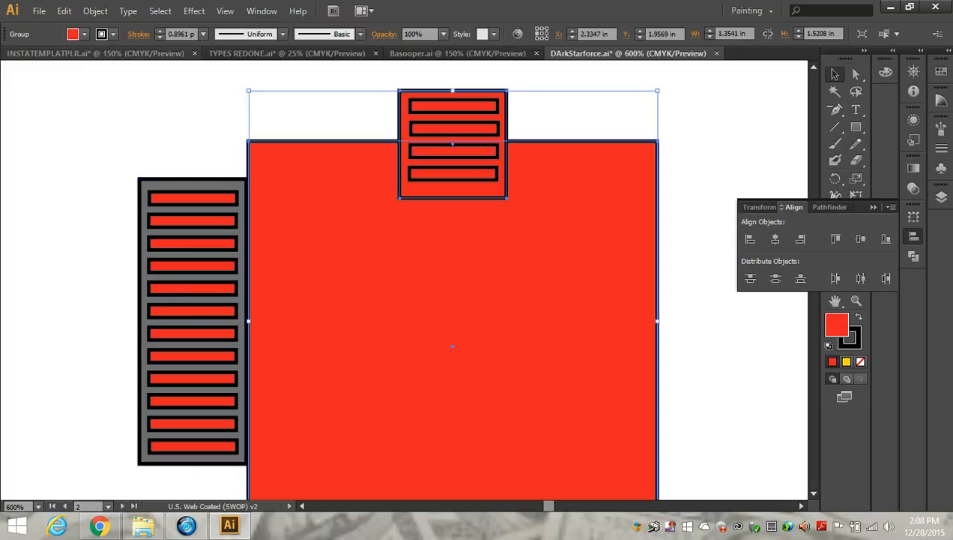
key(ctrl+Tab)
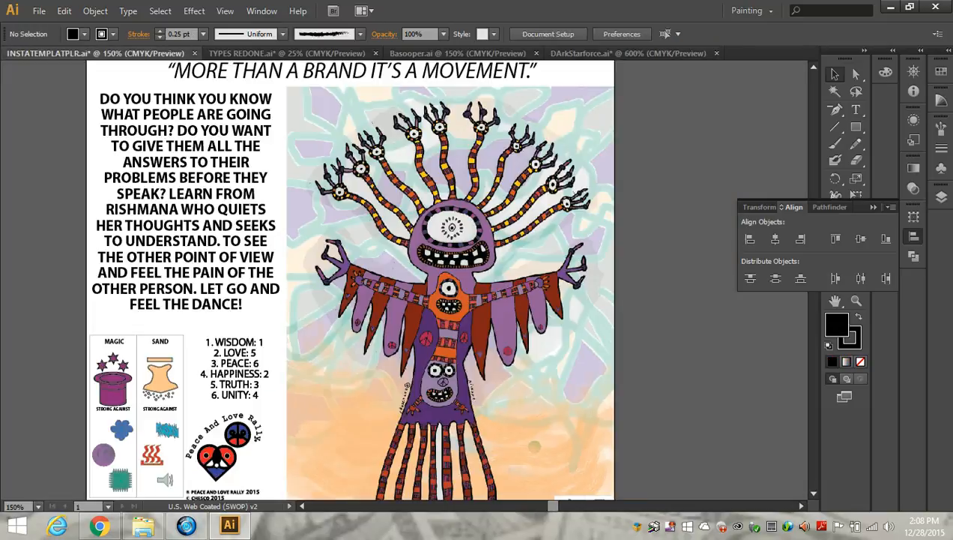
key(ctrl+shift+Tab)
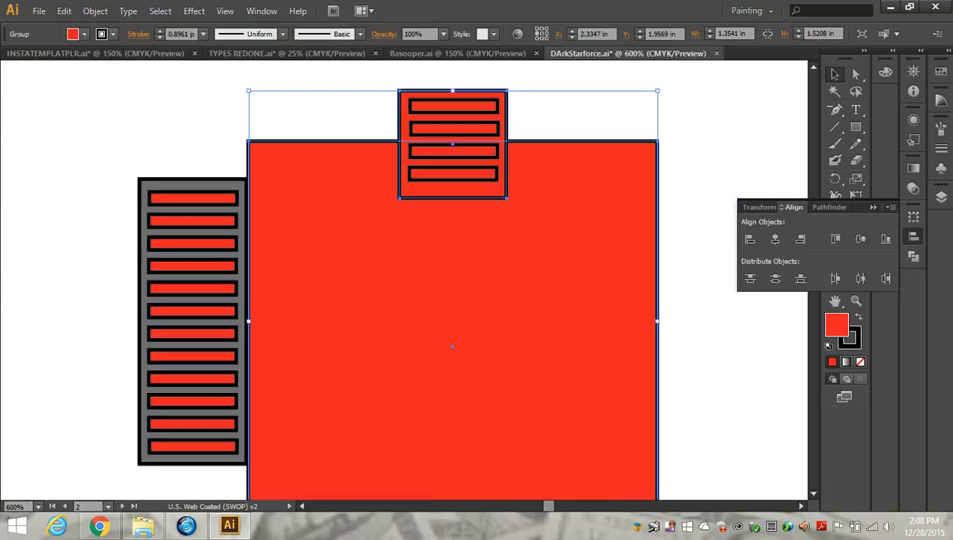
key(ctrl+shift+a)
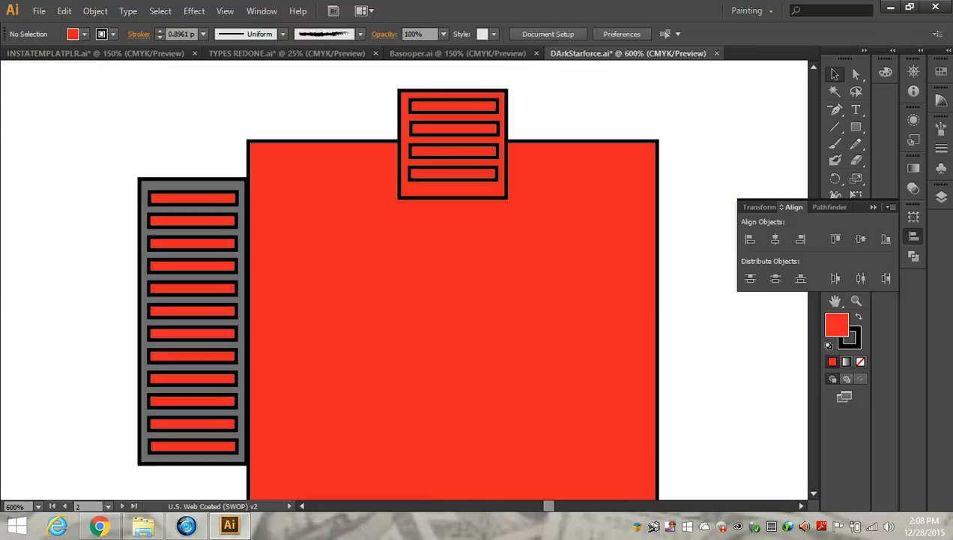
Ungroup the large red square from the small vent square overlapping its upper edge
click(453, 300)
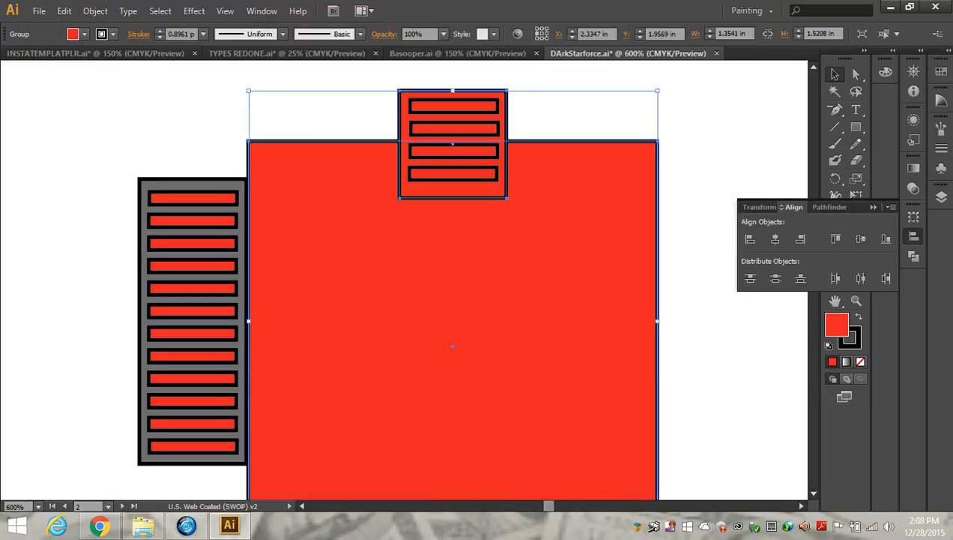
click(95, 10)
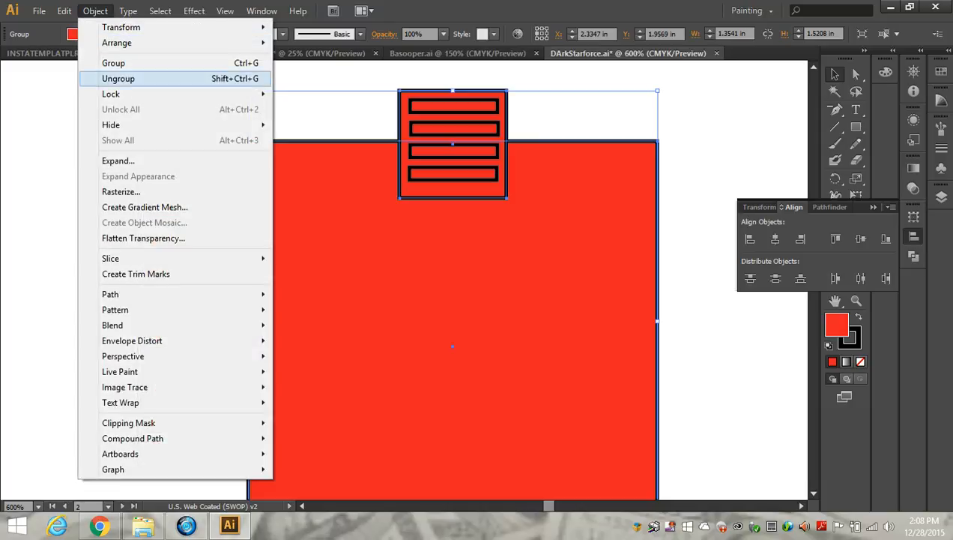
click(118, 78)
key(ctrl+shift+a)
click(450, 142)
click(96, 10)
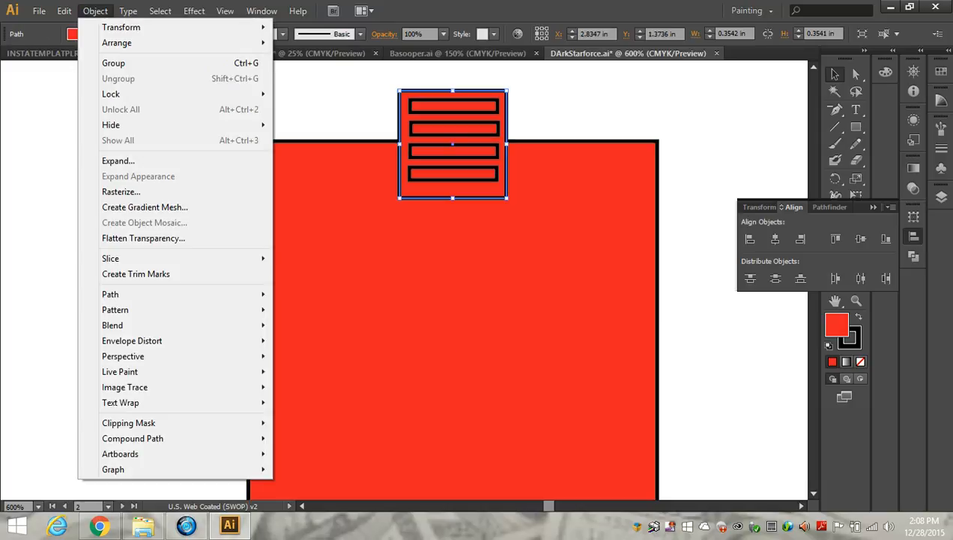
key(Escape)
key(ctrl+shift+a)
click(84, 34)
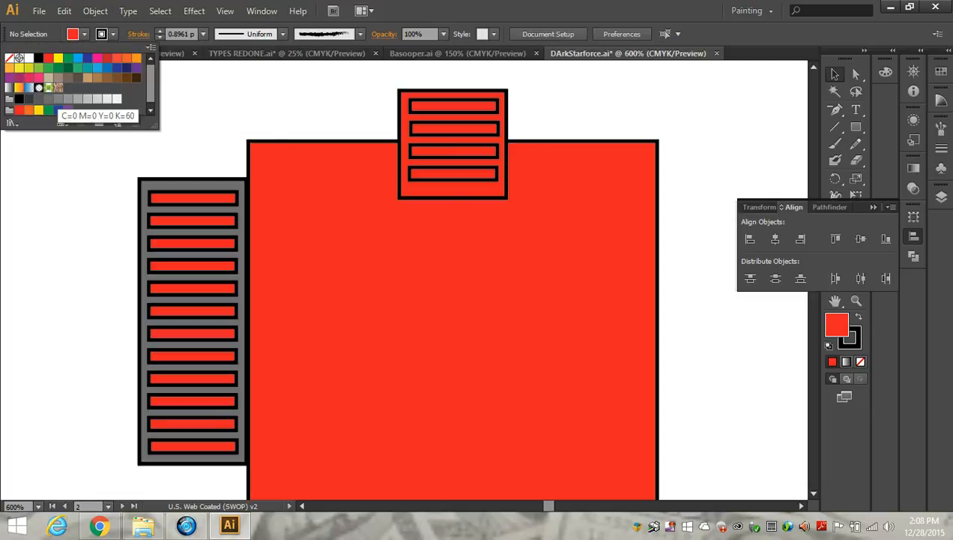
click(49, 98)
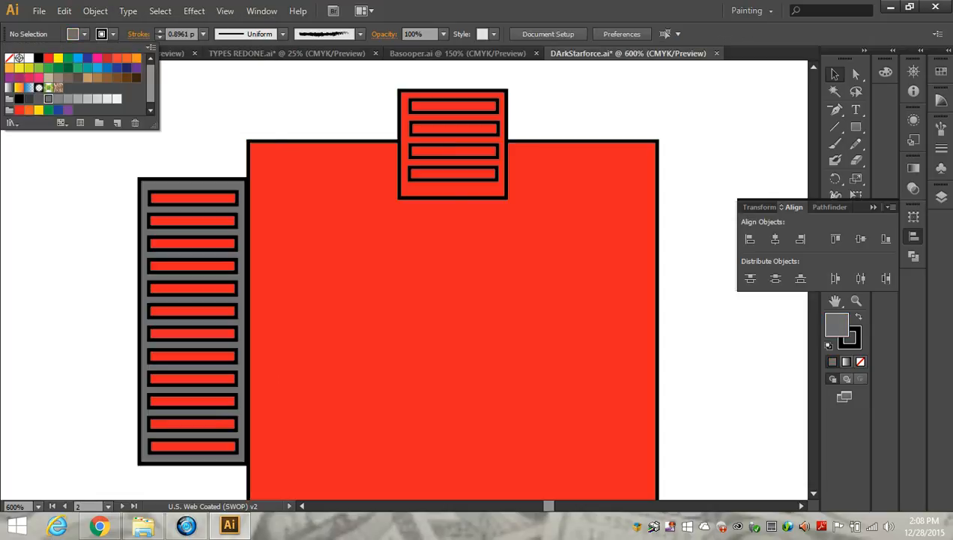
double_click(453, 189)
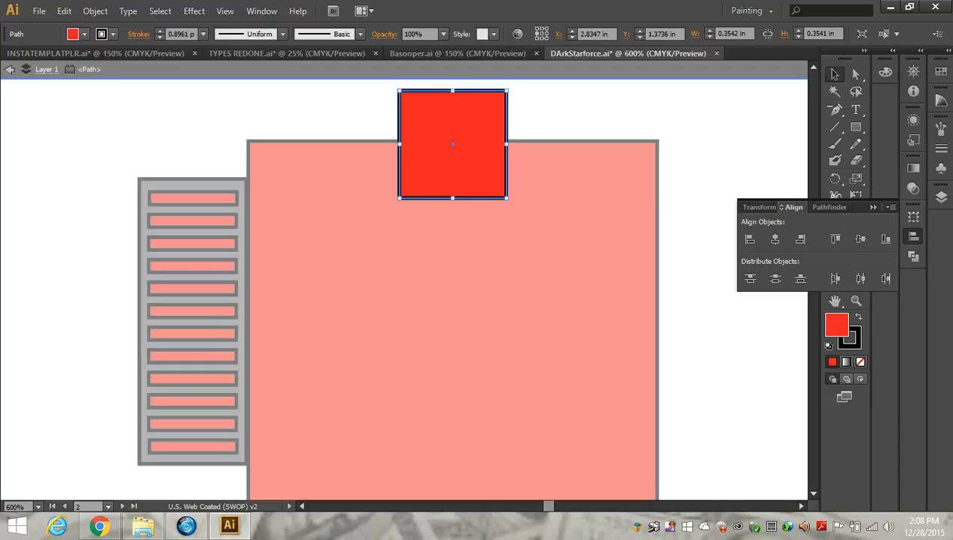
key(Escape)
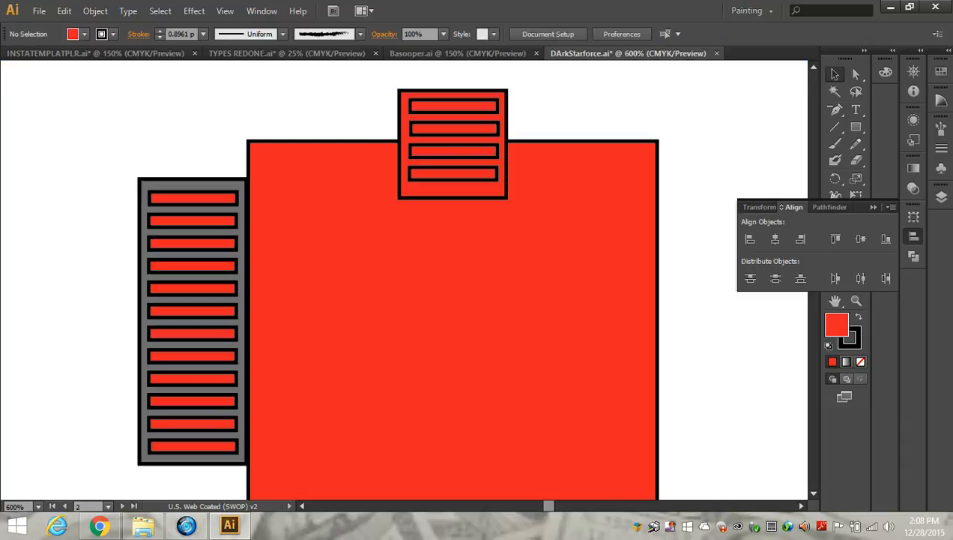
Fill the small square behind the four bars with the C=0 M=0 Y=0 K=60 gray swatch
click(453, 188)
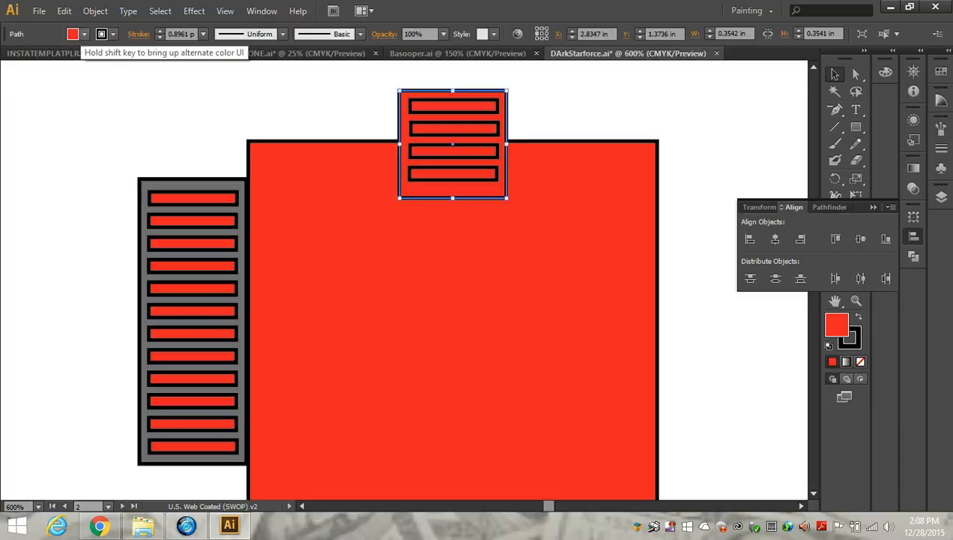
click(85, 33)
click(57, 98)
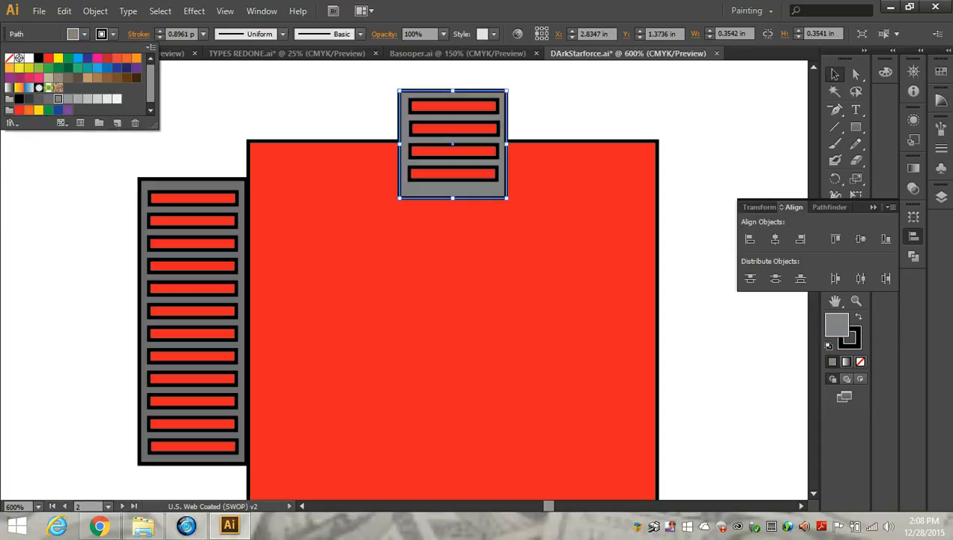
key(Escape)
scroll(279, 165, down, 4)
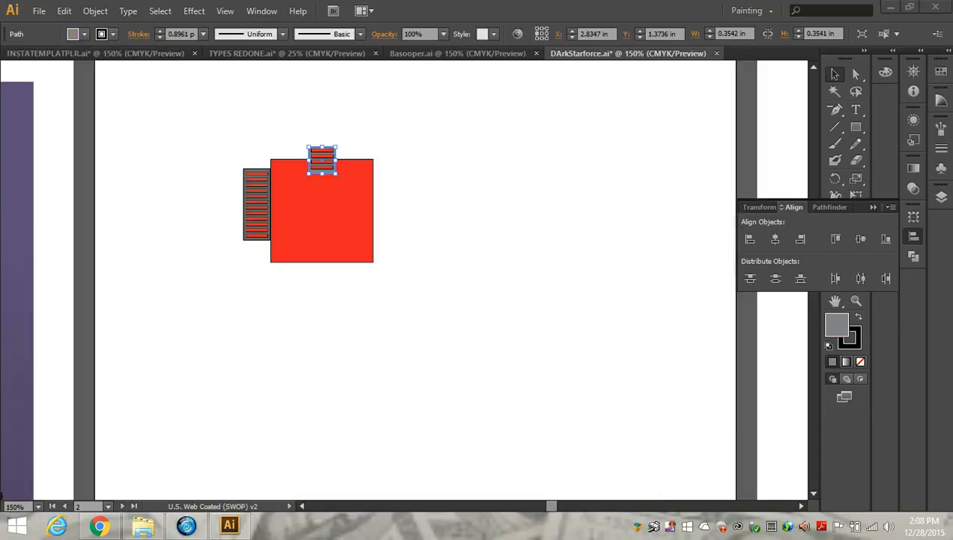
drag(551, 506, 539, 506)
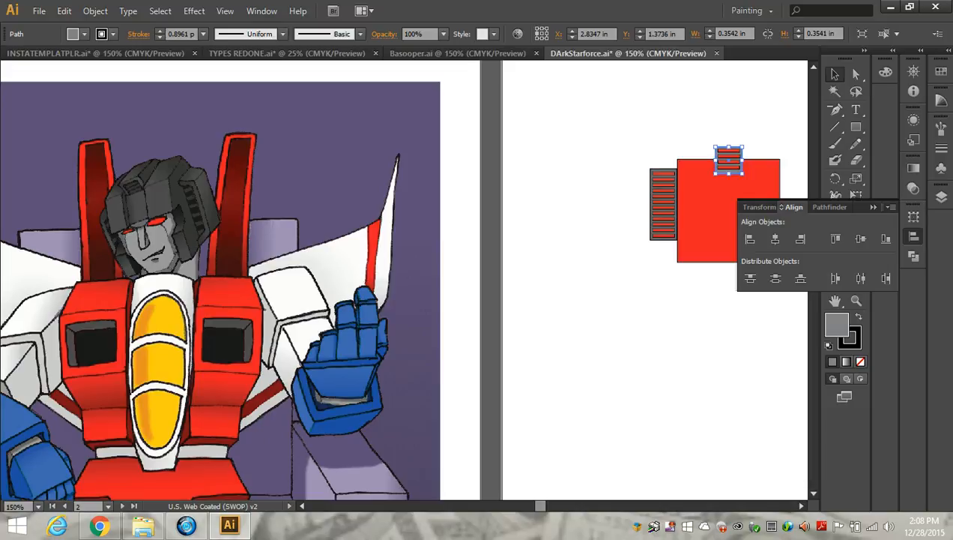
key(m)
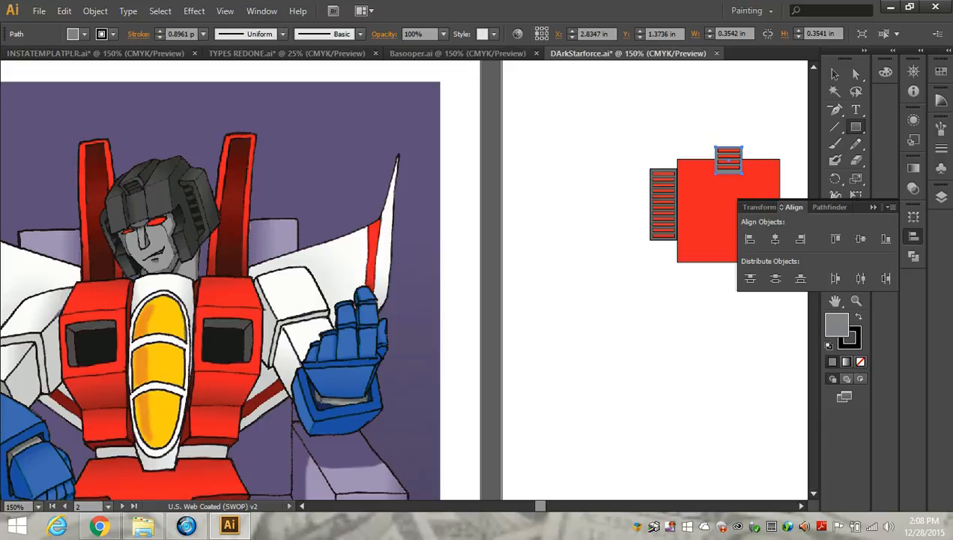
mouse_move(523, 278)
mouse_down()
mouse_move(586, 286)
mouse_move(585, 305)
mouse_up()
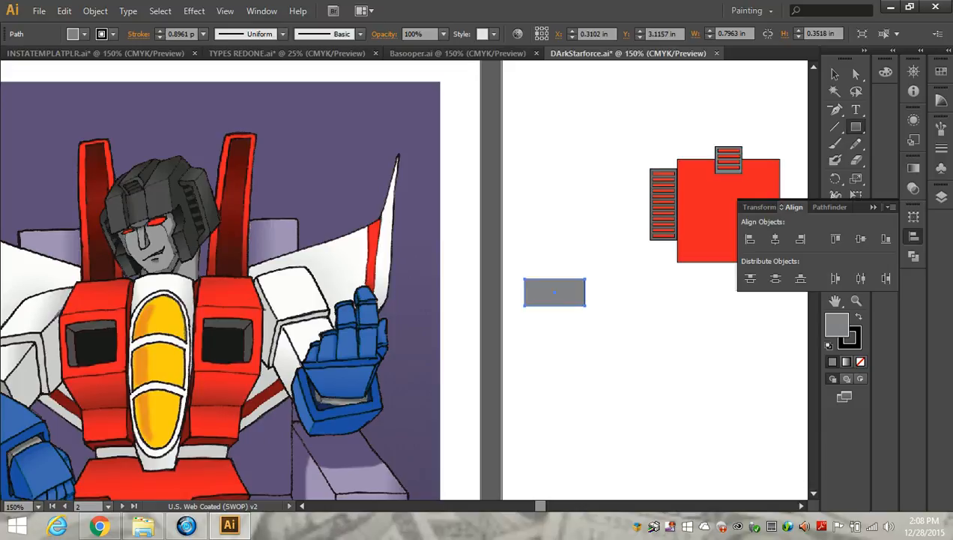
key(ctrl+z)
Draw a gray hexagon about 0.85 by 0.87 in at the second artboard's left edge and move it fully onto the artboard
click(856, 126)
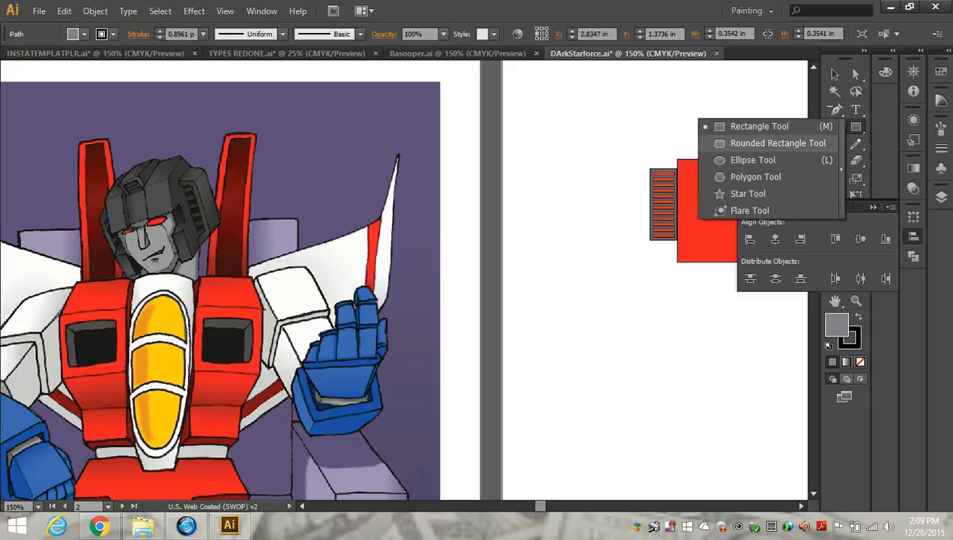
click(756, 176)
mouse_move(529, 233)
mouse_down()
mouse_move(547, 196)
mouse_move(534, 192)
mouse_up()
click(835, 73)
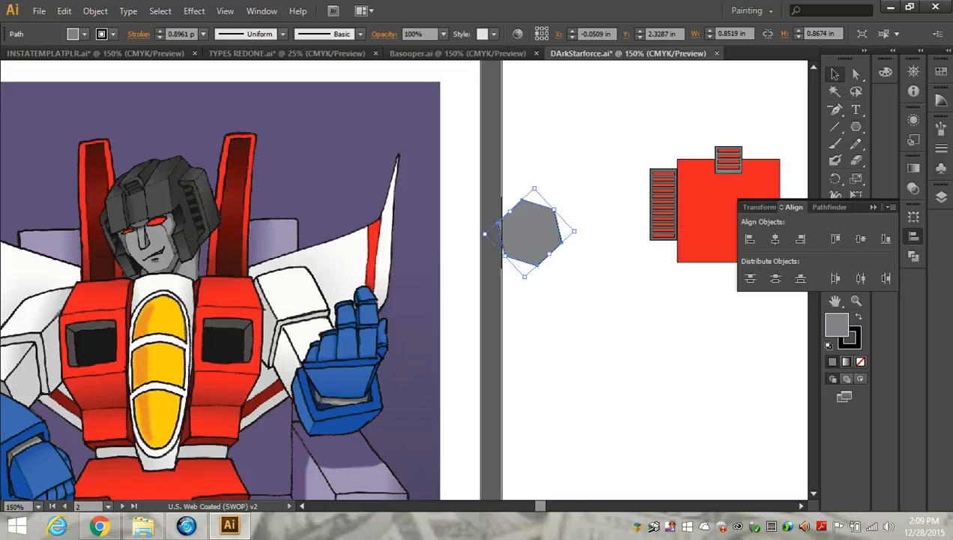
key(ctrl+shift+a)
click(855, 74)
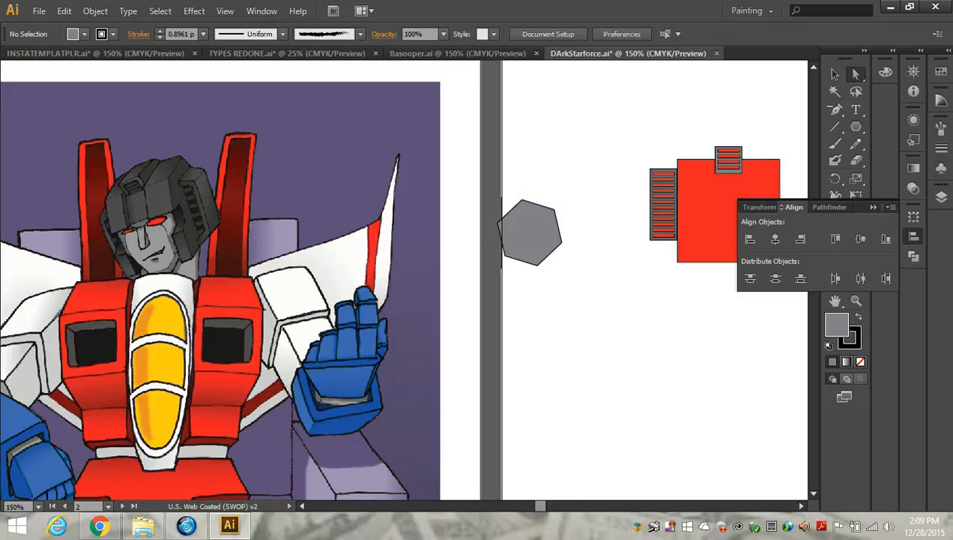
drag(538, 239, 567, 270)
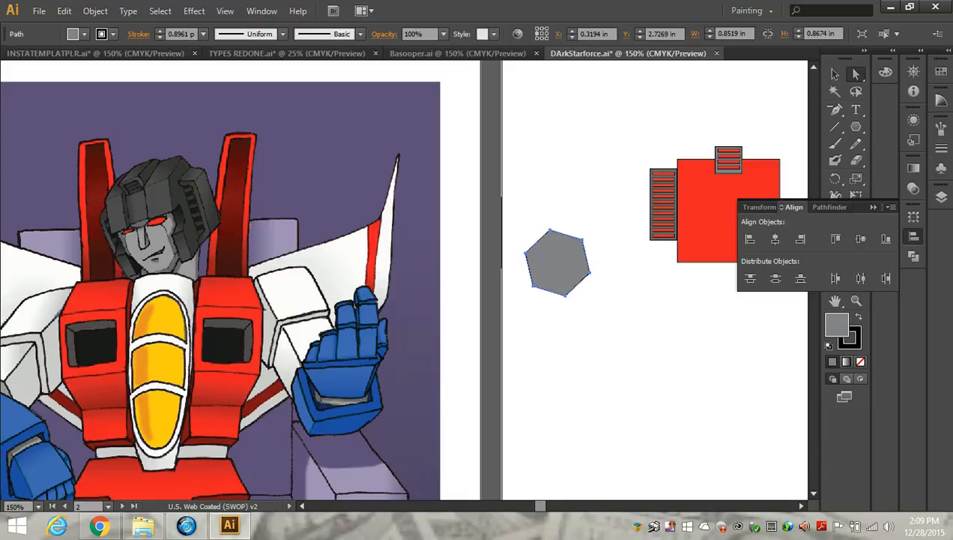
Reposition the hexagon's anchor points one by one to stretch it into a wide six-sided shape with a pointed left end
drag(591, 272, 595, 295)
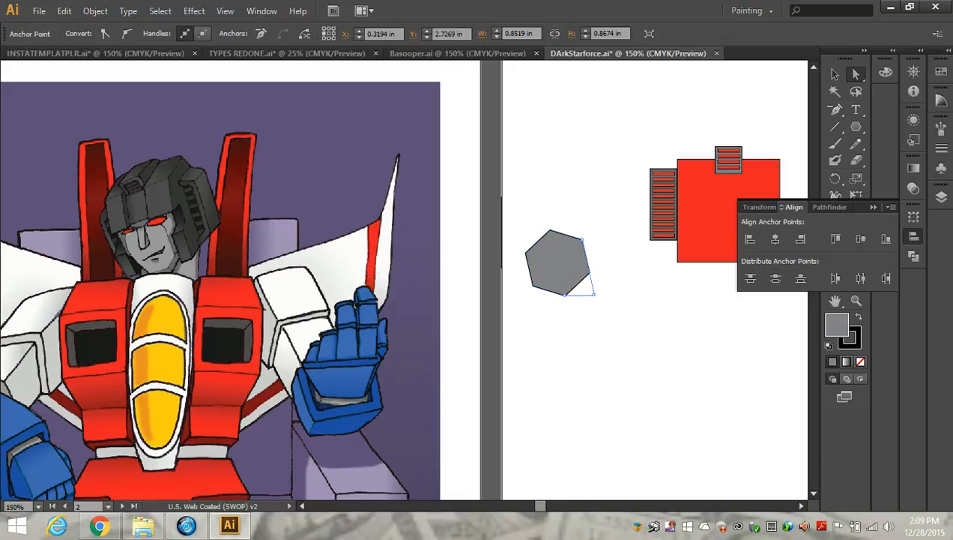
drag(533, 286, 532, 292)
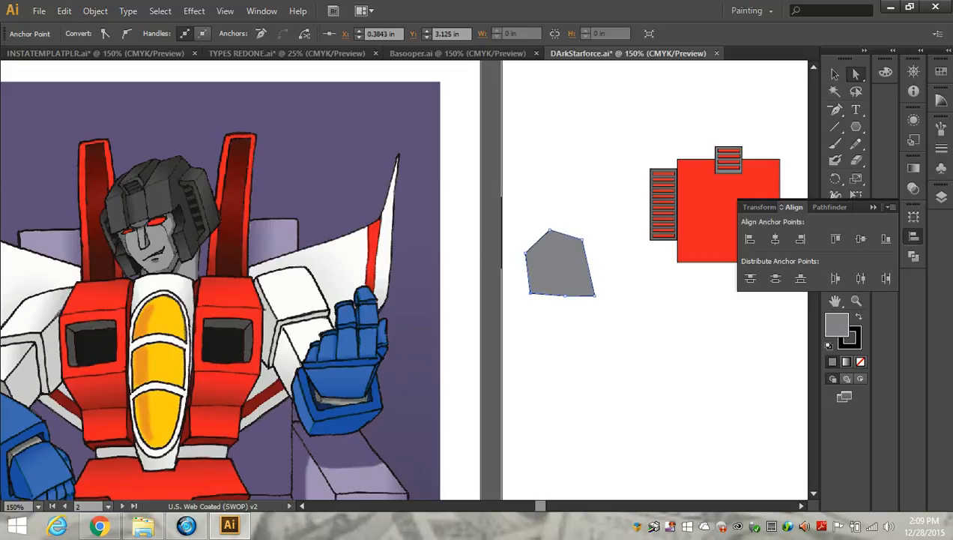
drag(595, 295, 598, 291)
drag(582, 240, 613, 270)
drag(549, 231, 588, 248)
drag(527, 253, 559, 250)
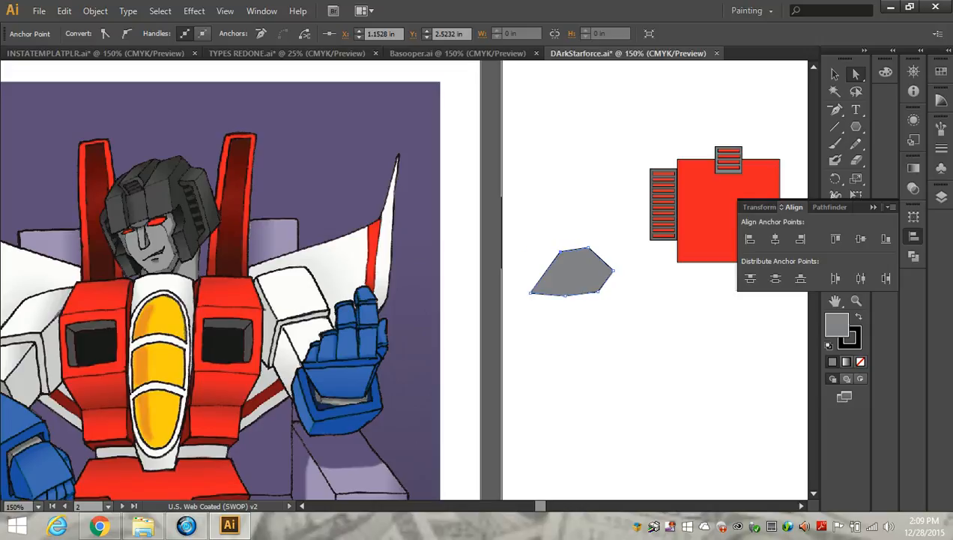
drag(530, 293, 532, 281)
Lower the shape's upper and right anchor points to flatten it into a slim eye shape, and rotate it slightly clockwise
click(560, 251)
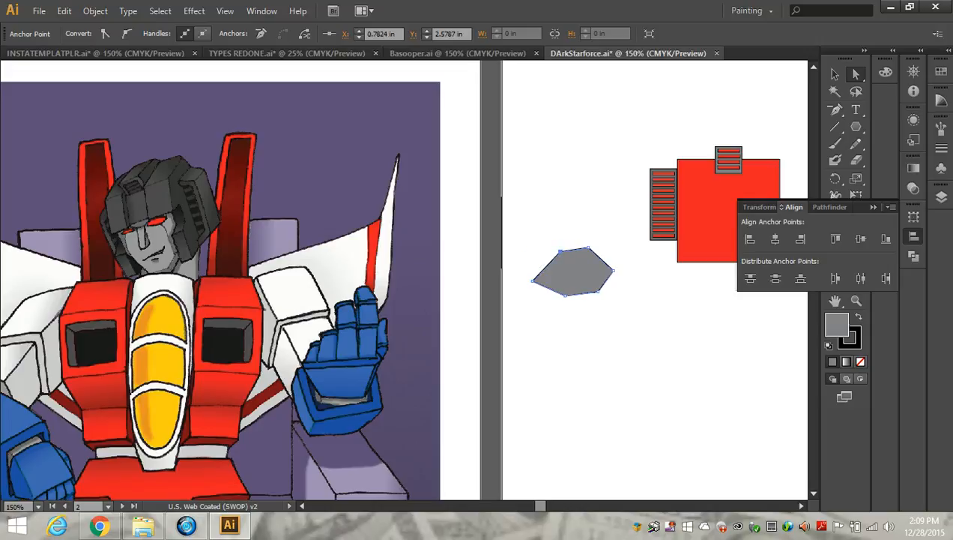
key(Delete)
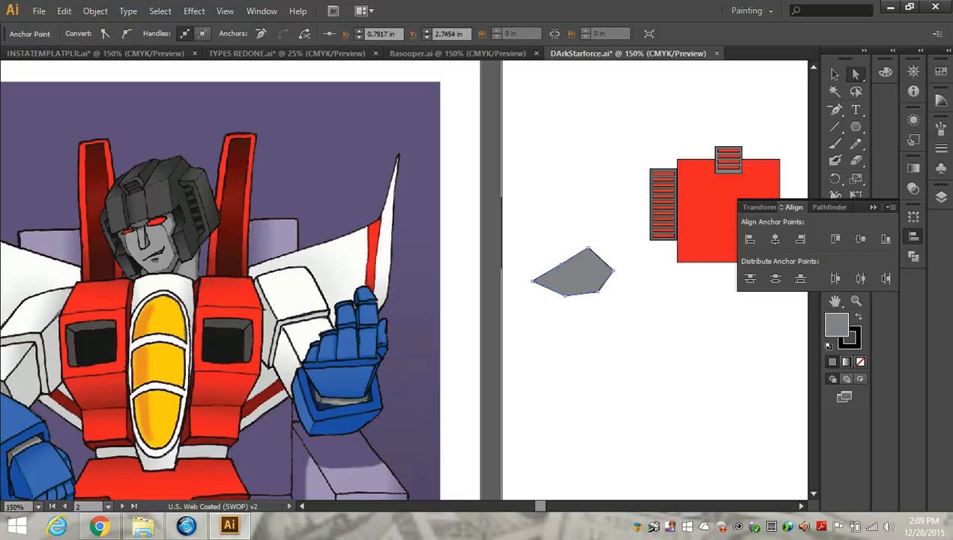
drag(588, 247, 613, 278)
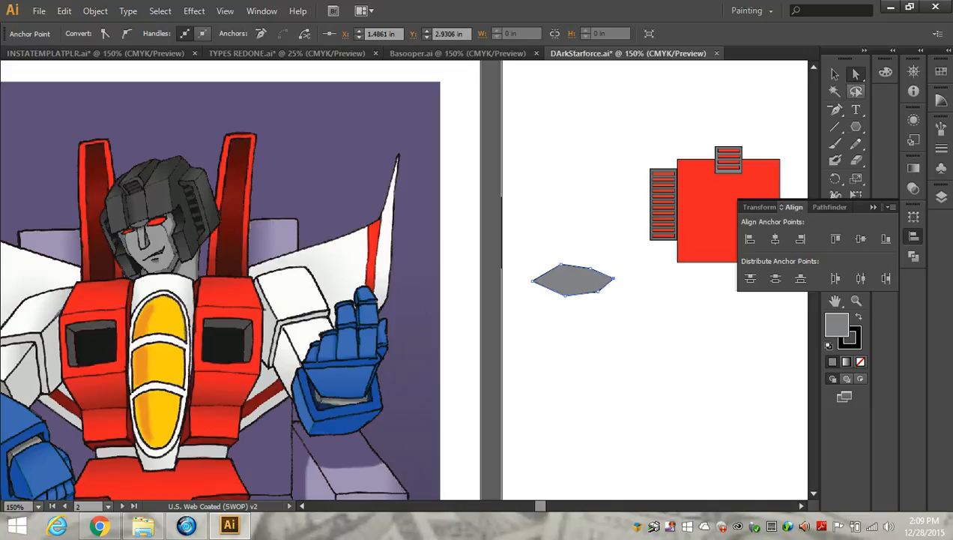
click(835, 74)
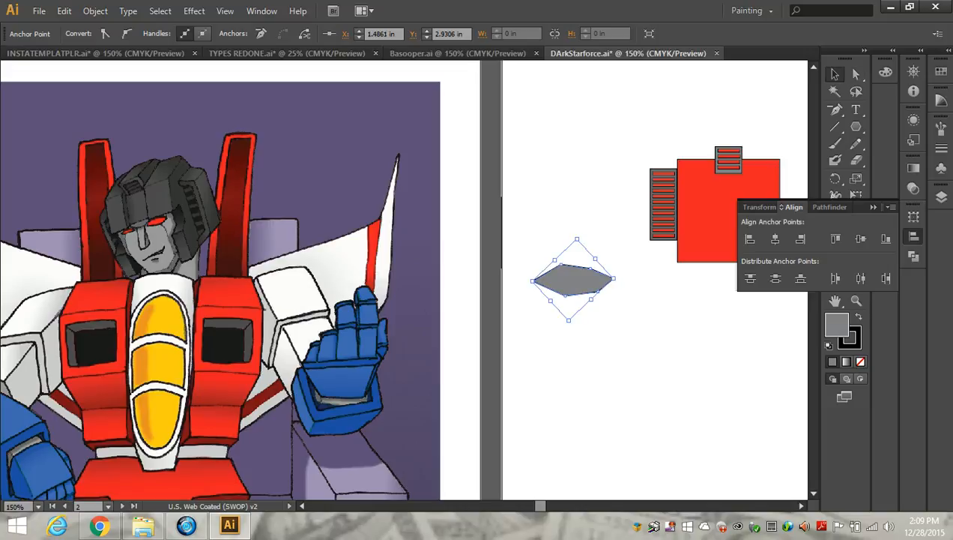
drag(619, 278, 619, 286)
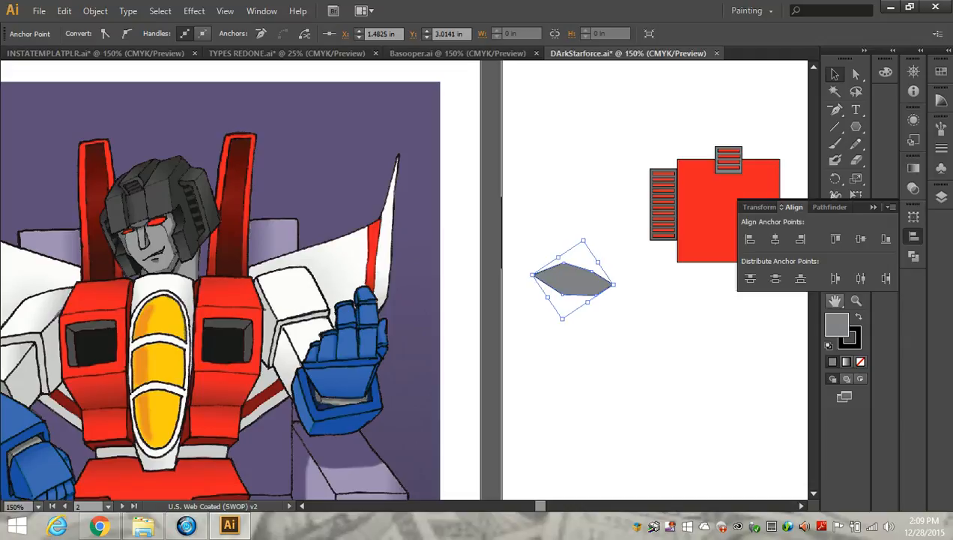
Fill the slim eye shape with bright red FF0303
double_click(837, 329)
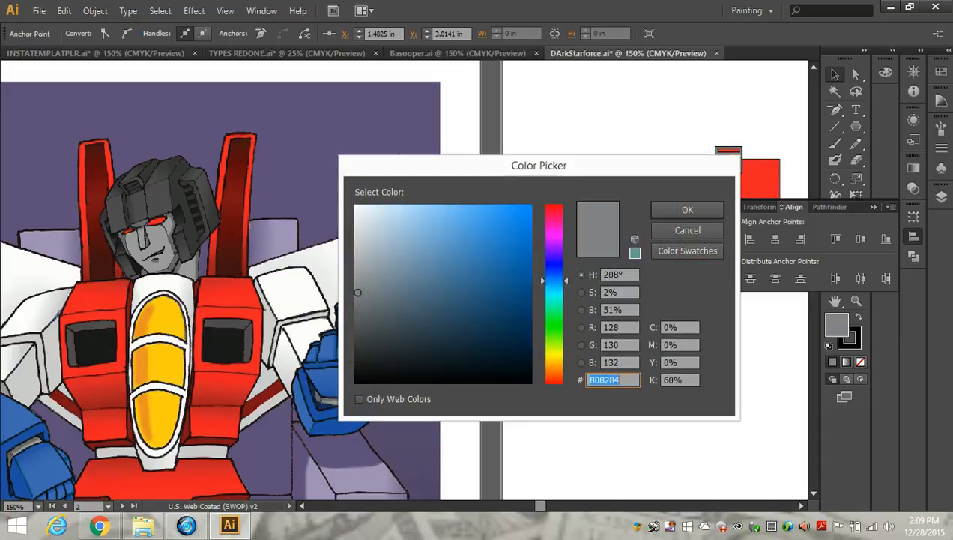
text(827F7F)
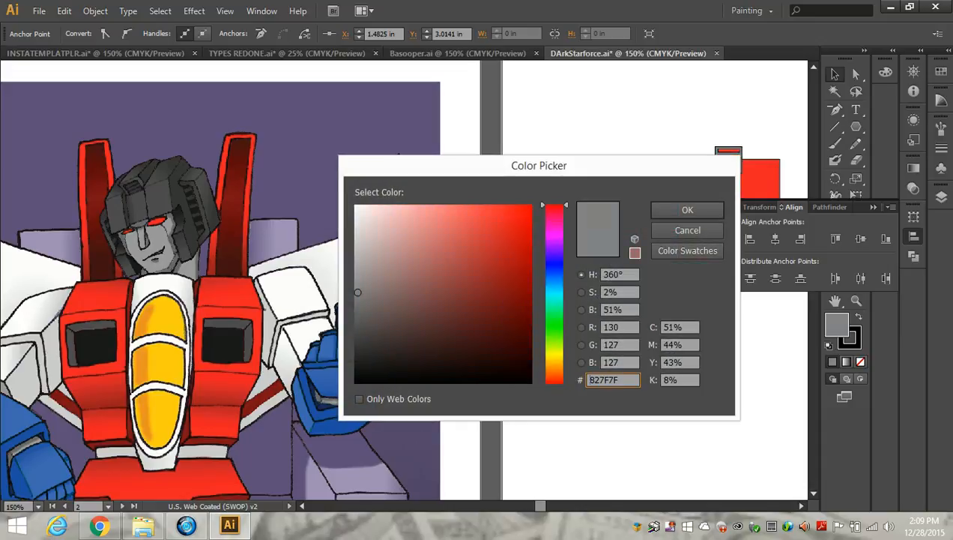
click(529, 205)
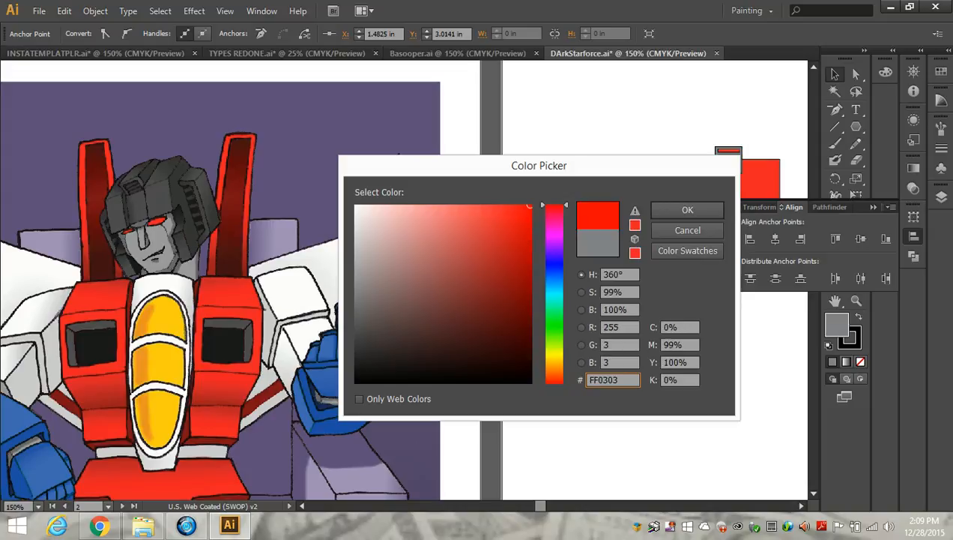
click(687, 210)
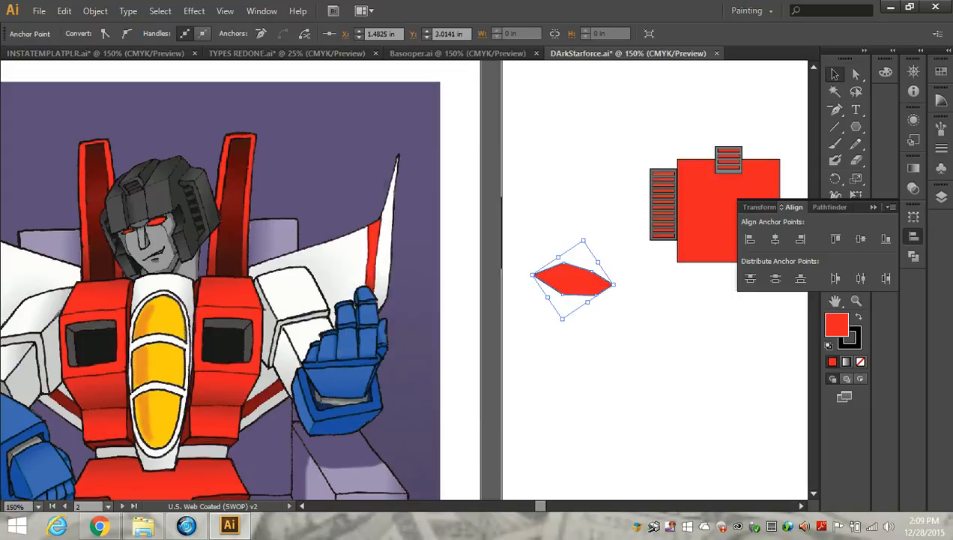
Fill the large red square with a gray swatch one shade lighter than the small vent square
click(707, 211)
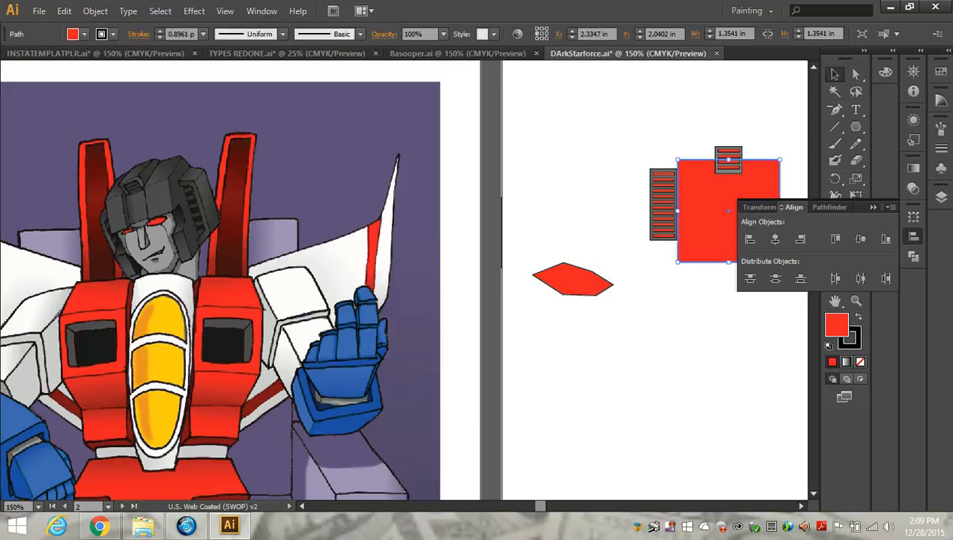
click(84, 35)
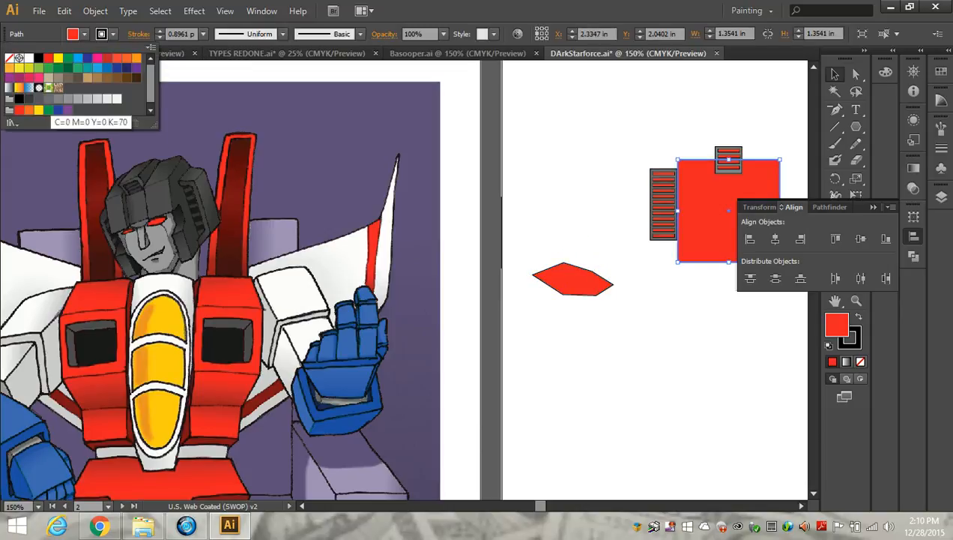
click(68, 99)
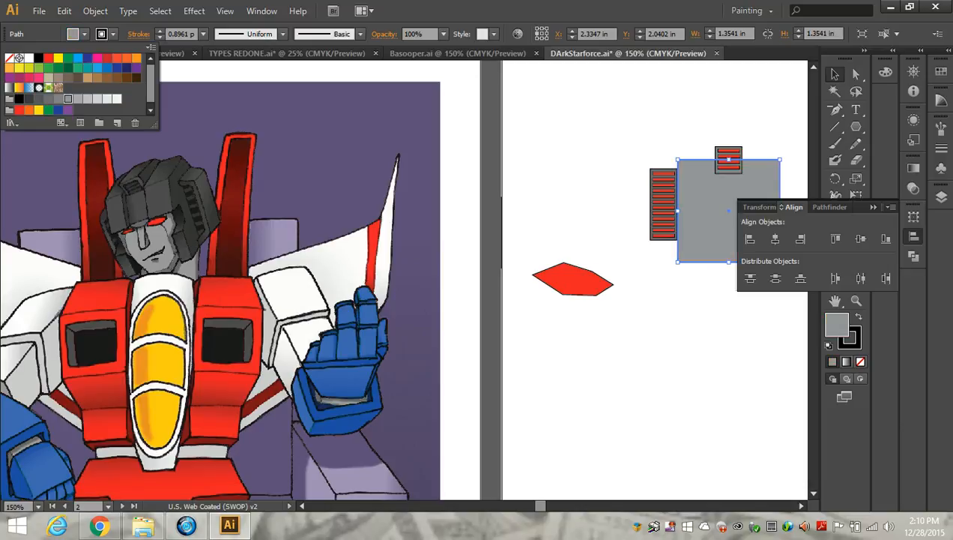
key(Escape)
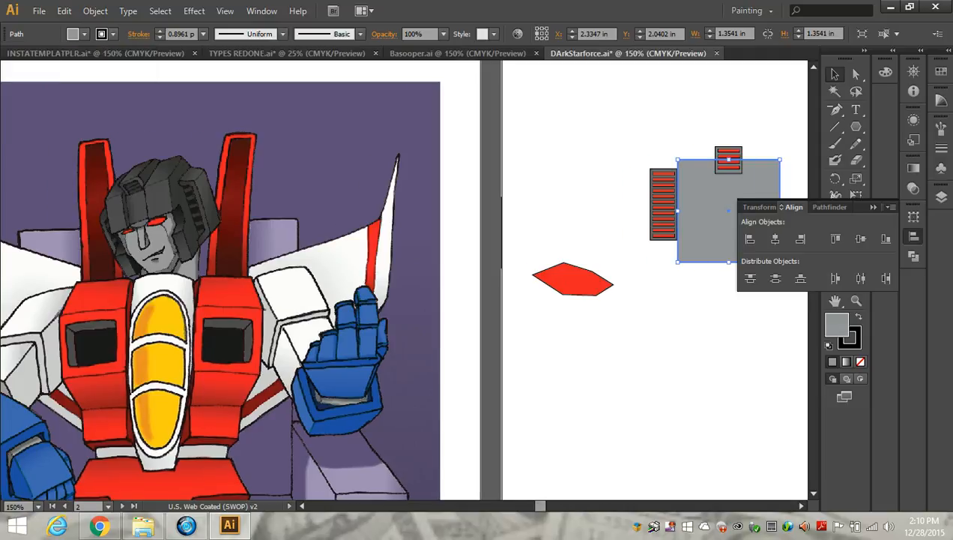
Draw two rectangles over the head square's upper left corner, about 0.40 × 0.55 in and about 0.38 × 0.29 in
drag(539, 505, 544, 505)
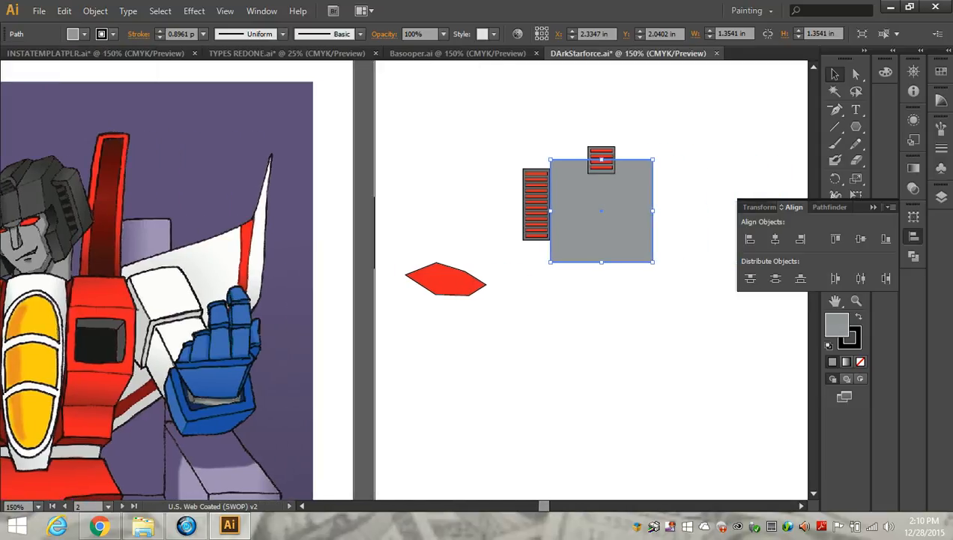
click(856, 126)
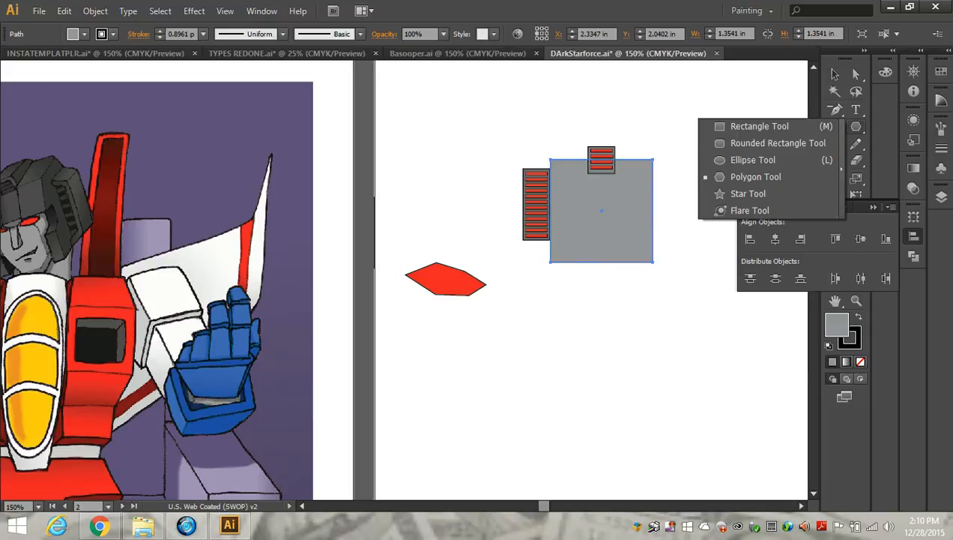
click(759, 126)
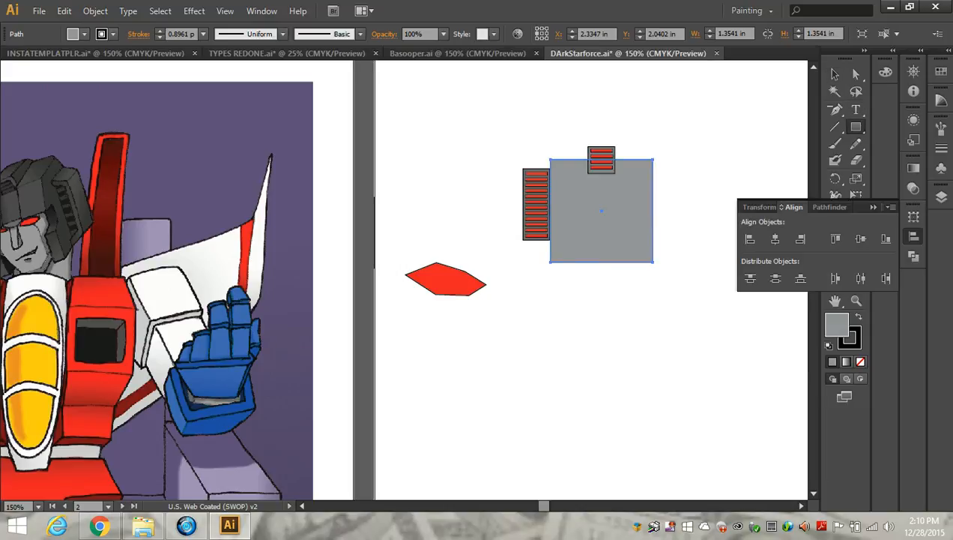
drag(556, 149, 587, 190)
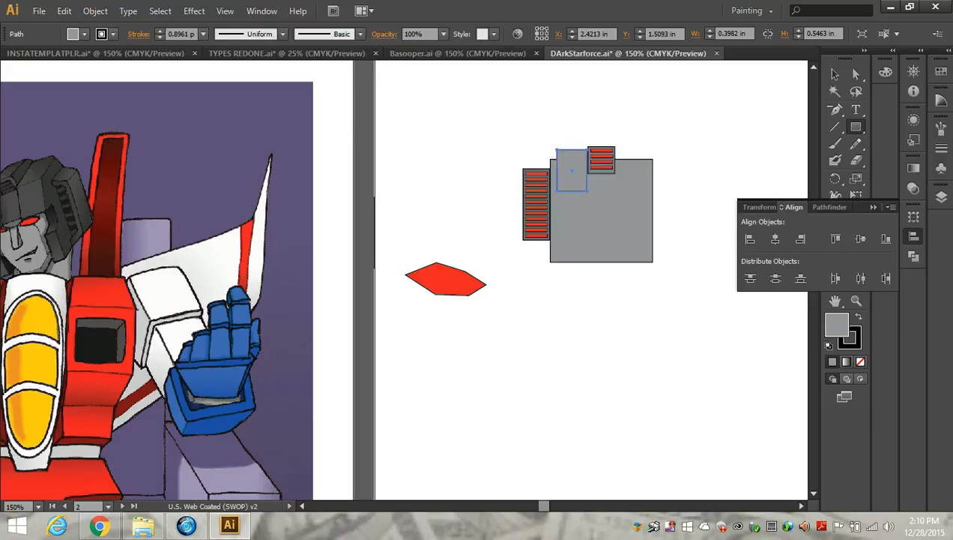
drag(557, 150, 588, 171)
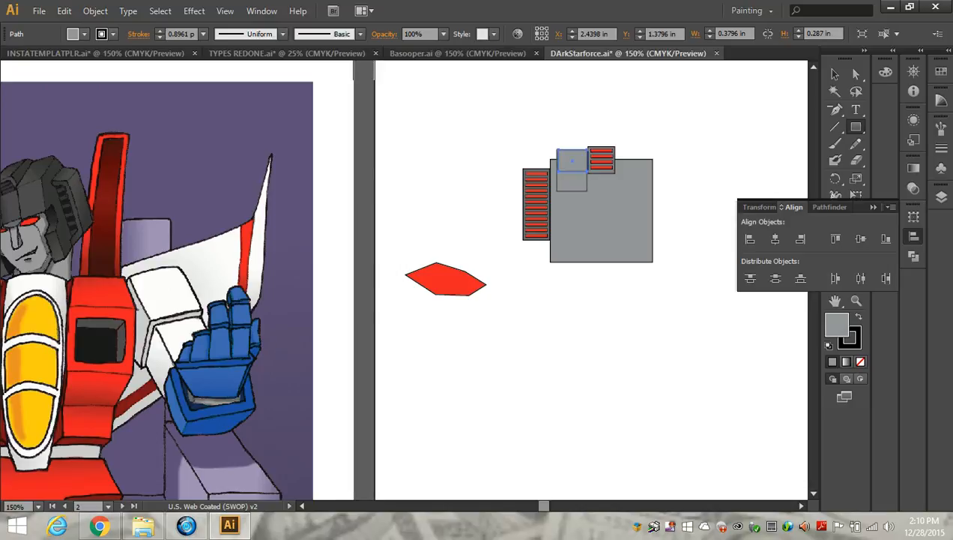
Widen both corner rectangles leftward to the head square's left edge, making them about 0.48 in wide
key(v)
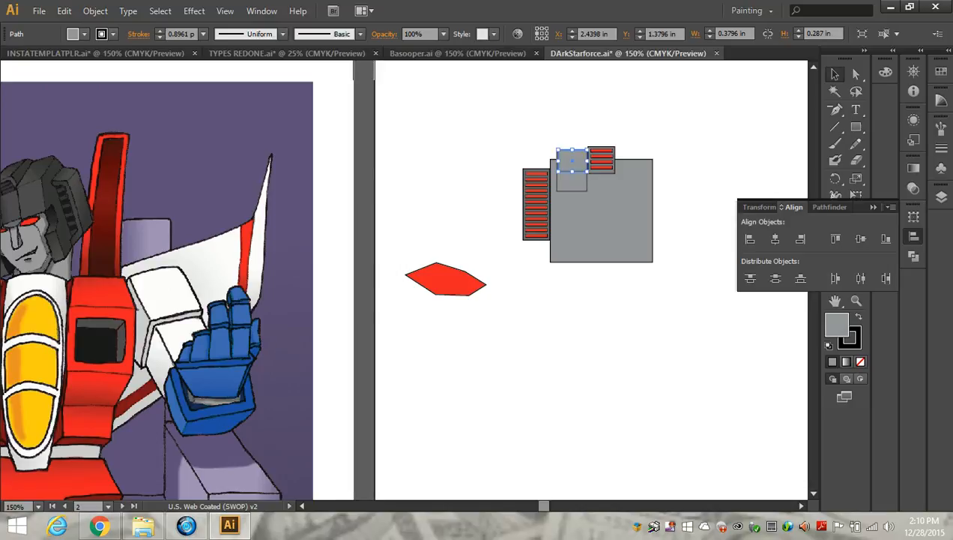
key(ctrl+equal)
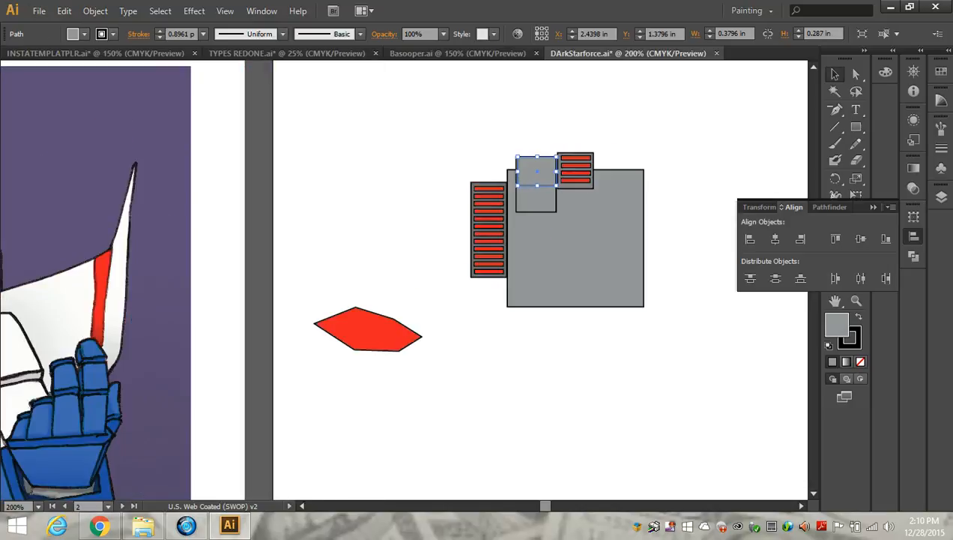
key(ctrl+shift+a)
click(536, 199)
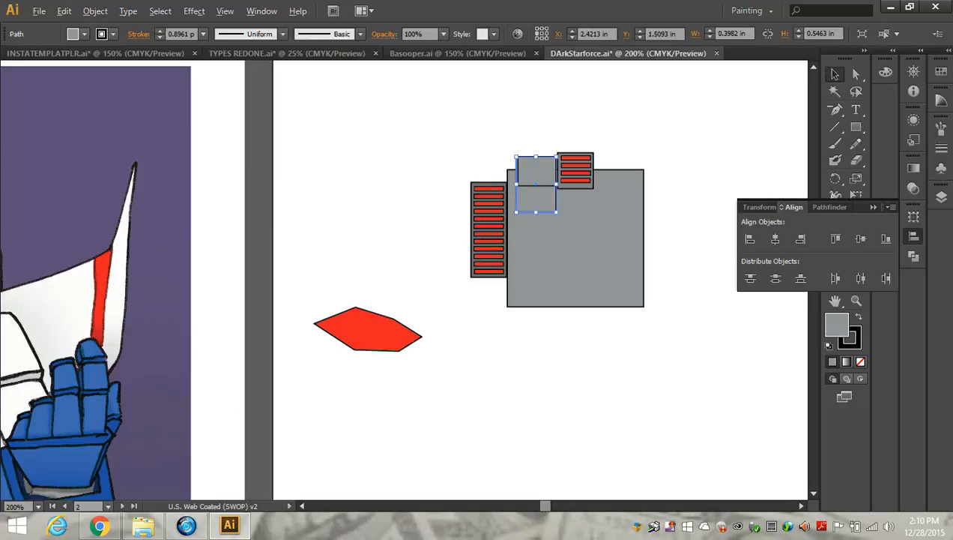
scroll(518, 195, up, 3)
drag(513, 163, 486, 162)
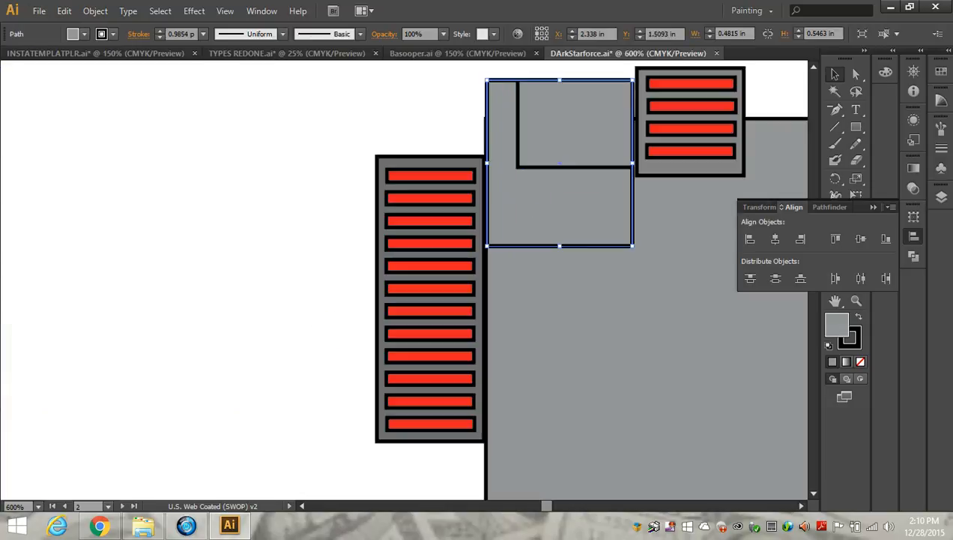
click(575, 124)
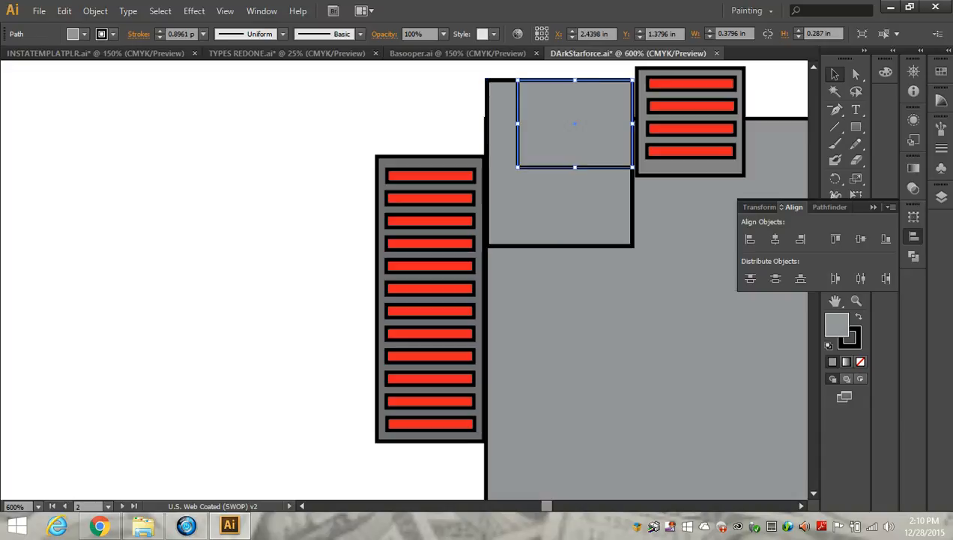
drag(517, 124, 487, 124)
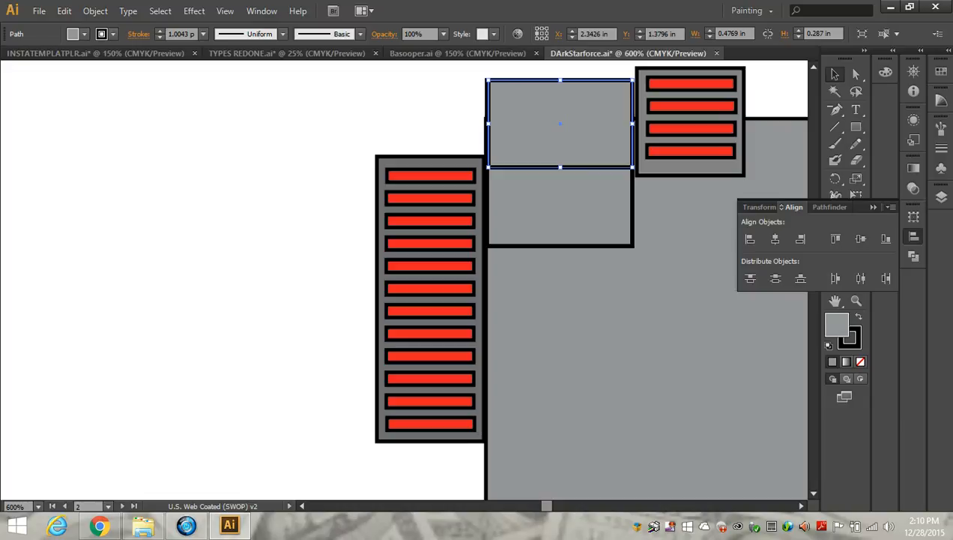
Move both corner rectangles down together until their top edges line up with the head square's top edge
shift+click(560, 206)
key(Down)
key(Down)
key(Down)
key(Down)
key(Down)
key(Down)
key(Down)
key(Down)
key(Down)
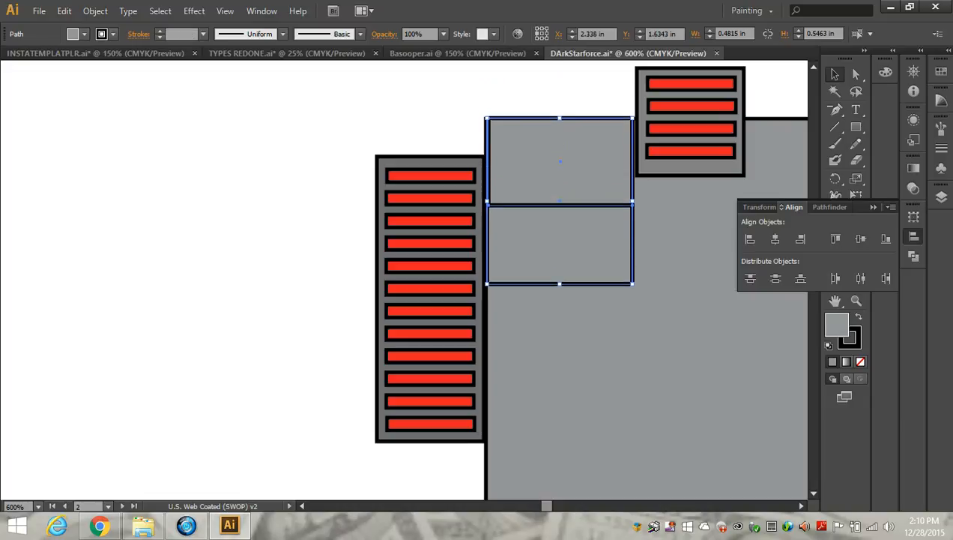
key(ctrl+shift+a)
Shorten the upper corner rectangle from its lower edge to a strip about 0.18 in tall
key(ctrl+minus)
key(ctrl+minus)
key(ctrl+minus)
key(ctrl+minus)
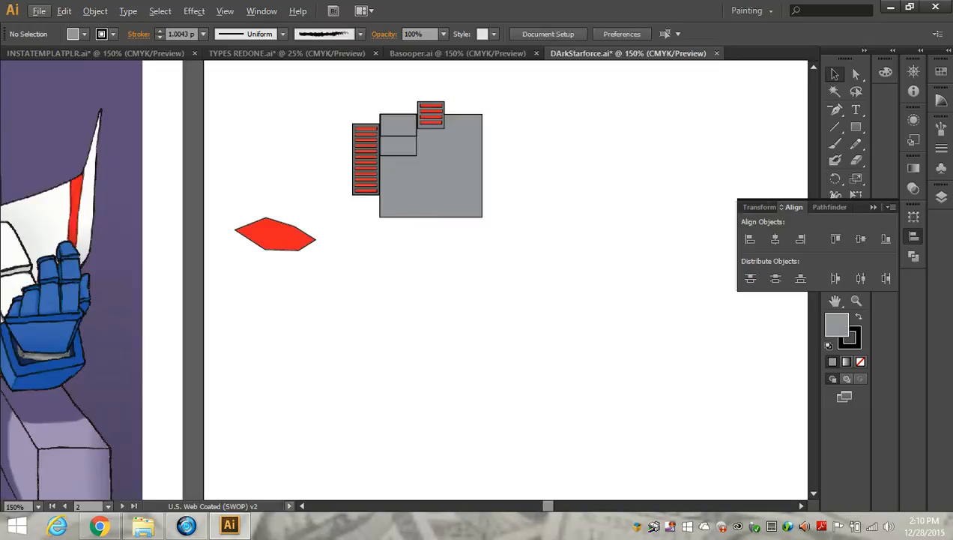
click(302, 506)
click(302, 506)
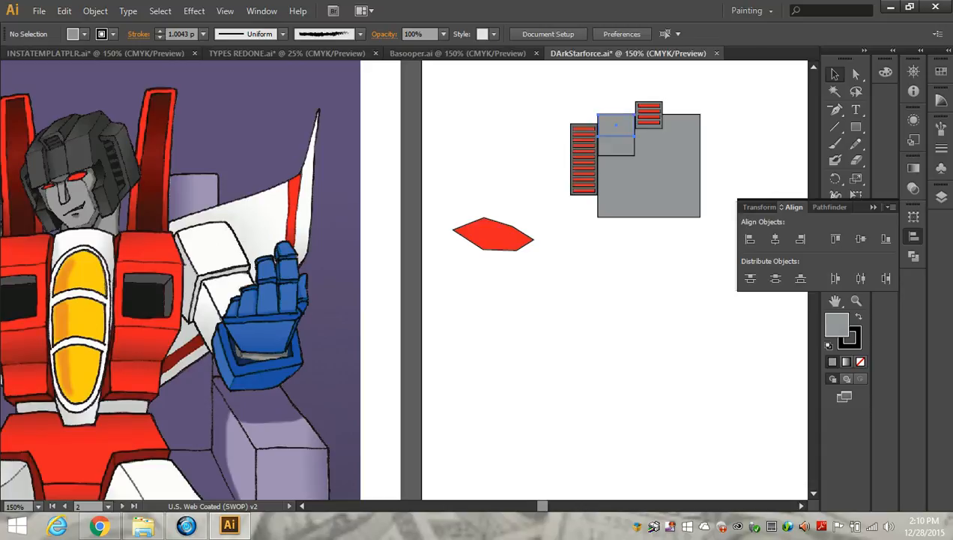
click(616, 125)
drag(616, 136, 616, 128)
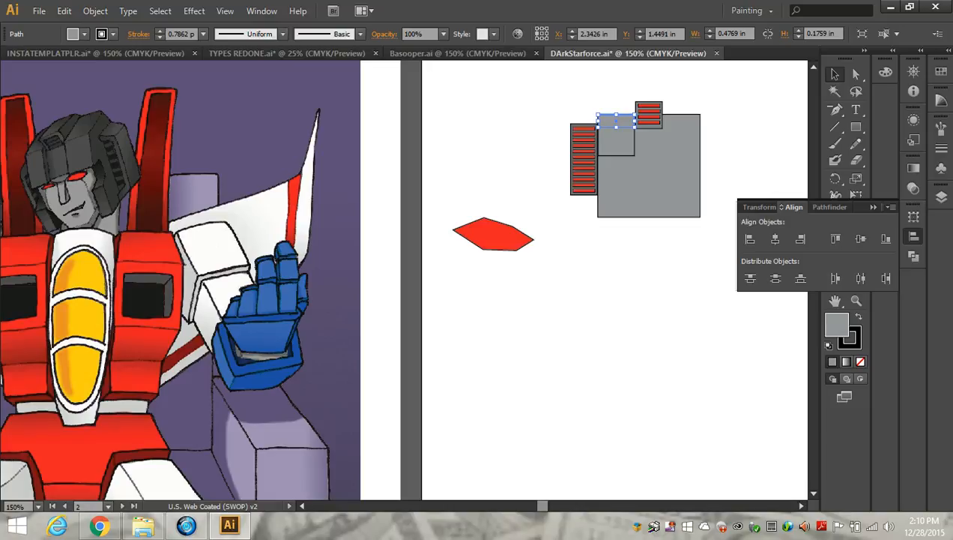
key(ctrl+shift+a)
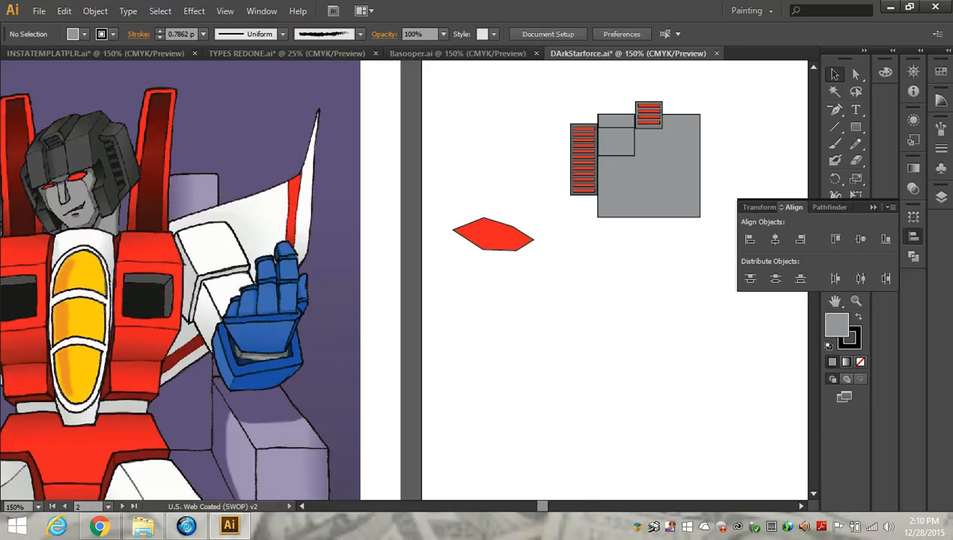
Scale the red eye down to about 0.42 × 0.17 in and place it on the head just below the corner rectangles
click(493, 235)
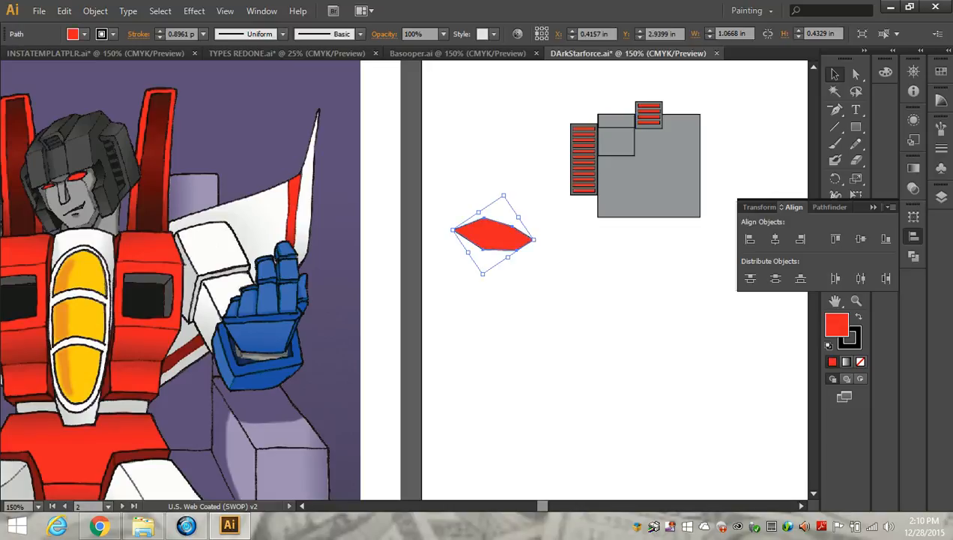
drag(503, 196, 490, 244)
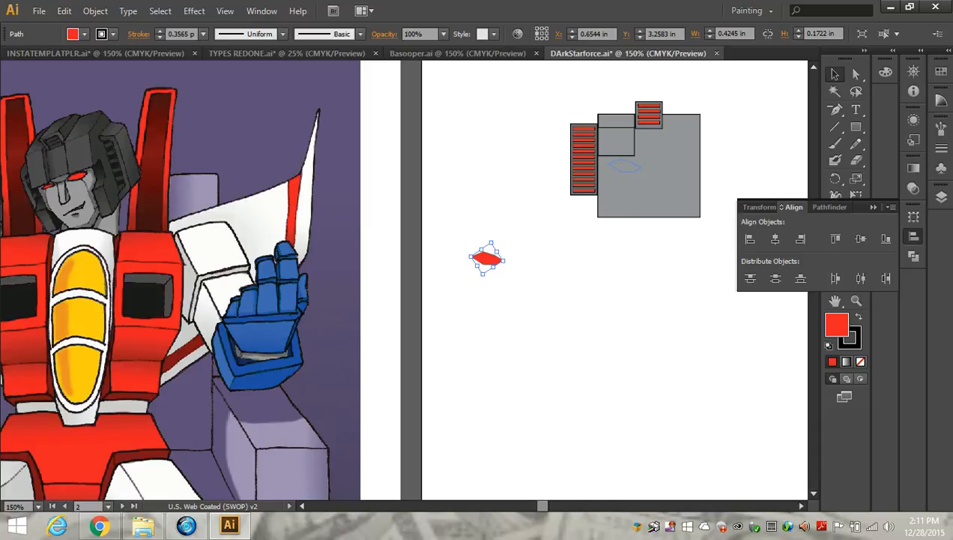
drag(626, 164, 624, 164)
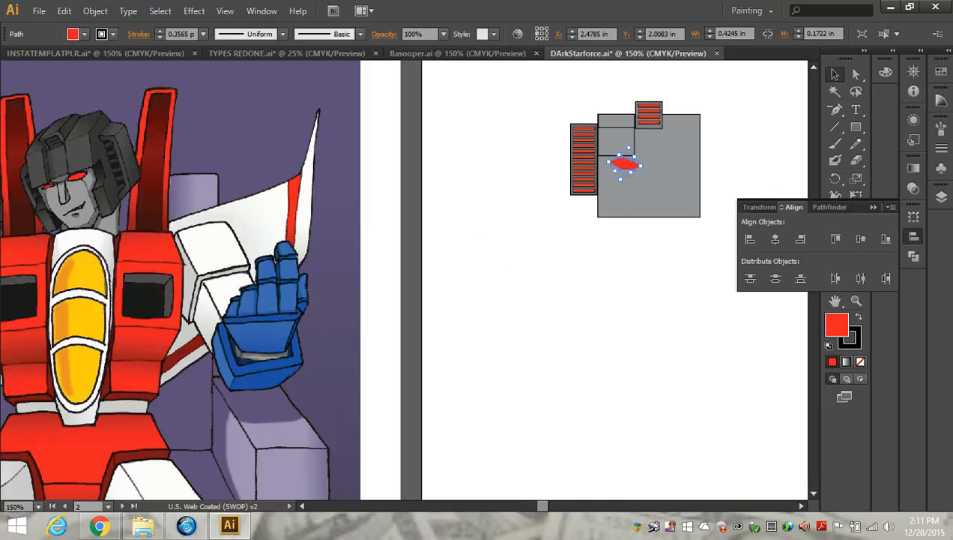
key(Left)
key(Left)
key(Left)
key(Left)
Give the thin upper corner rectangle the side vent's darker gray fill and outline, sampled with the Eyedropper
click(616, 120)
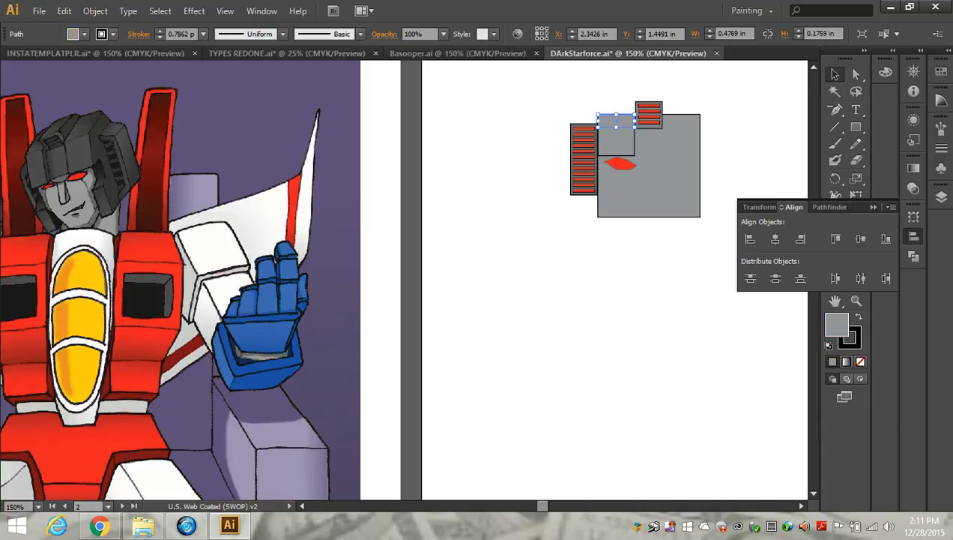
click(871, 206)
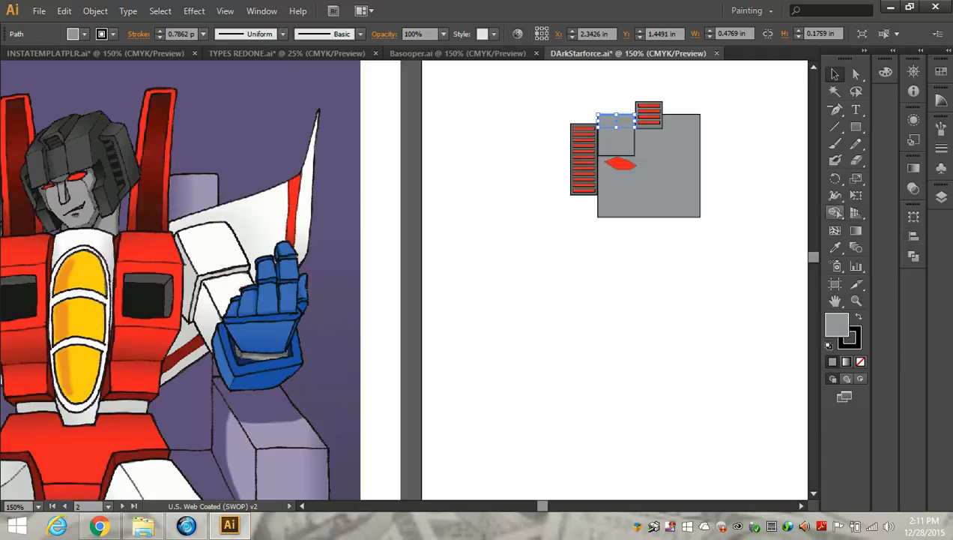
click(836, 248)
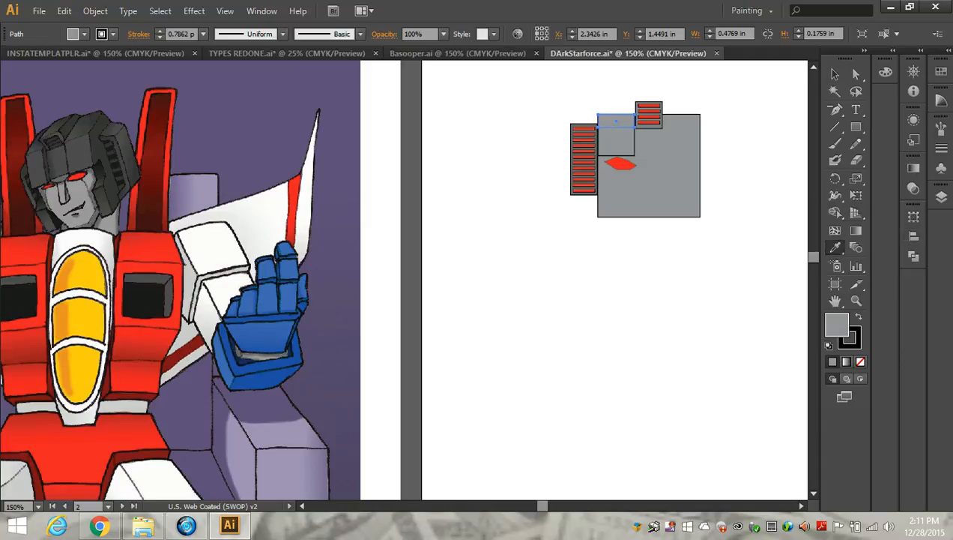
click(584, 159)
key(v)
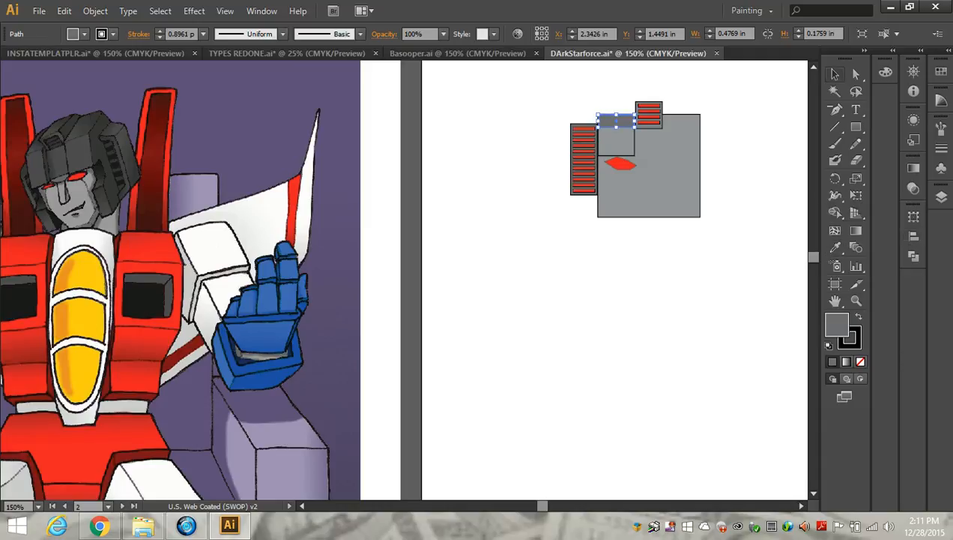
Fill the taller corner rectangle with the darker gray sampled from the small top vent
click(616, 142)
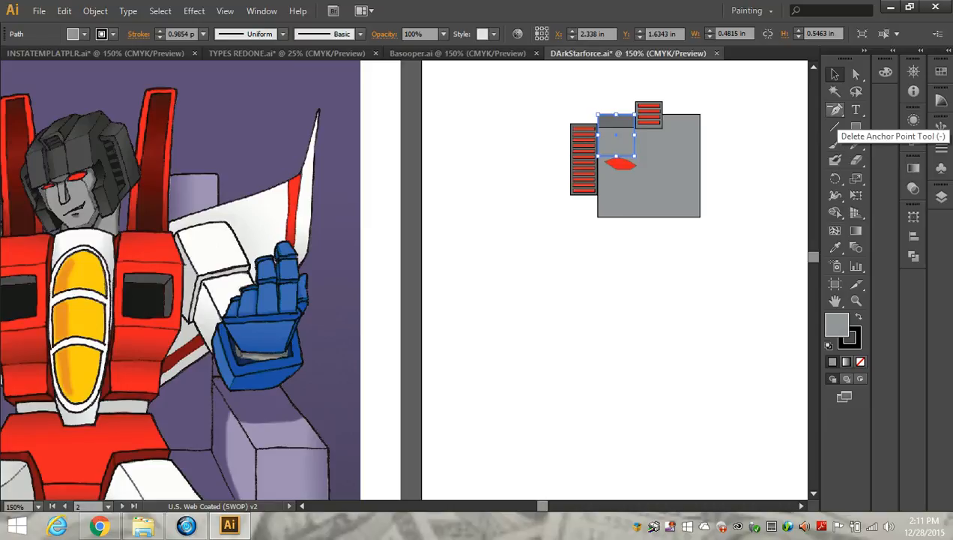
click(834, 248)
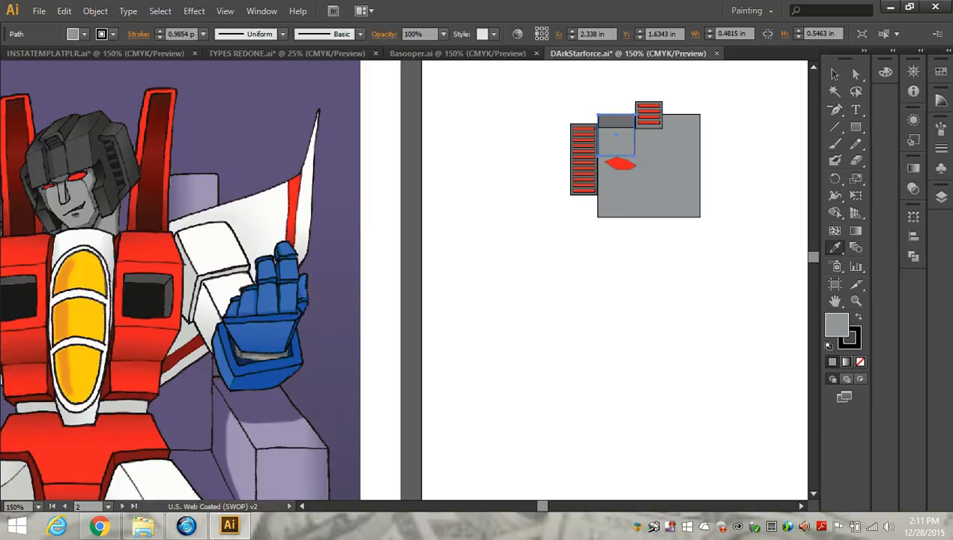
click(640, 104)
click(835, 73)
click(738, 150)
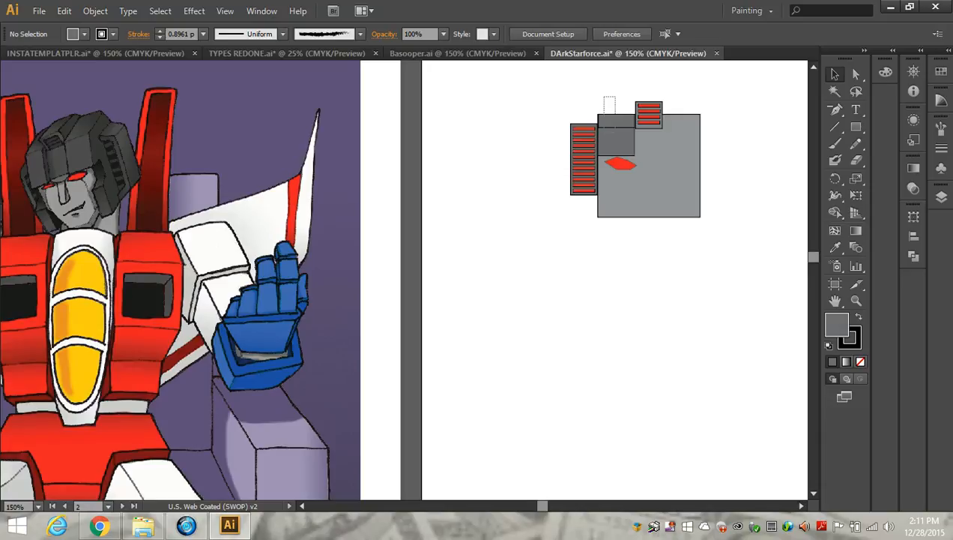
Try to place a copy of the two dark gray rectangles in the head square's upper right corner
click(608, 117)
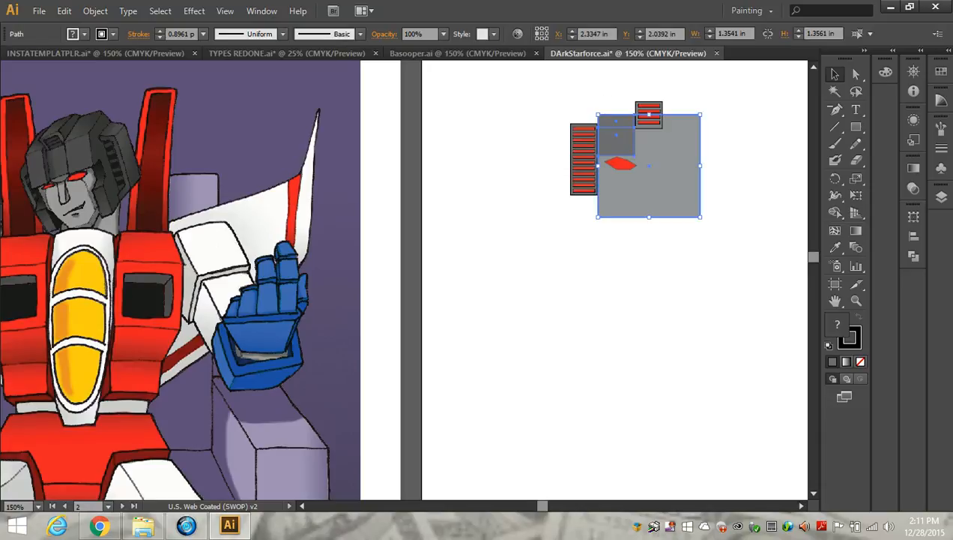
key(ctrl+shift+a)
drag(604, 79, 623, 162)
shift+click(620, 163)
shift+click(659, 183)
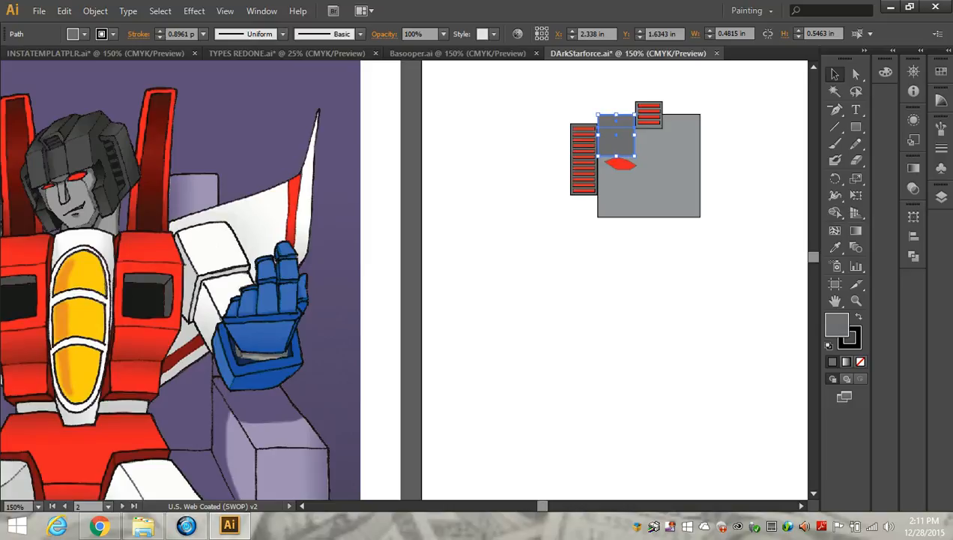
drag(616, 135, 680, 131)
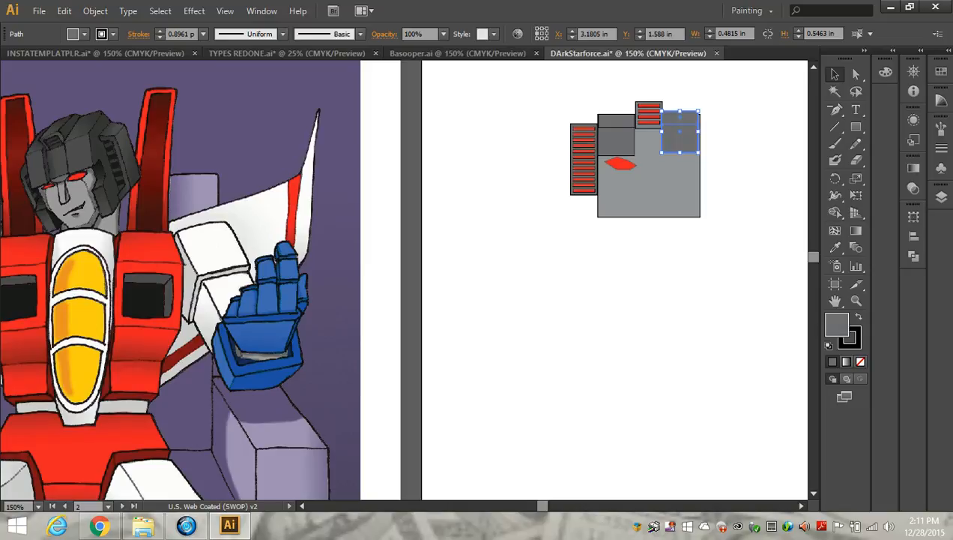
key(Delete)
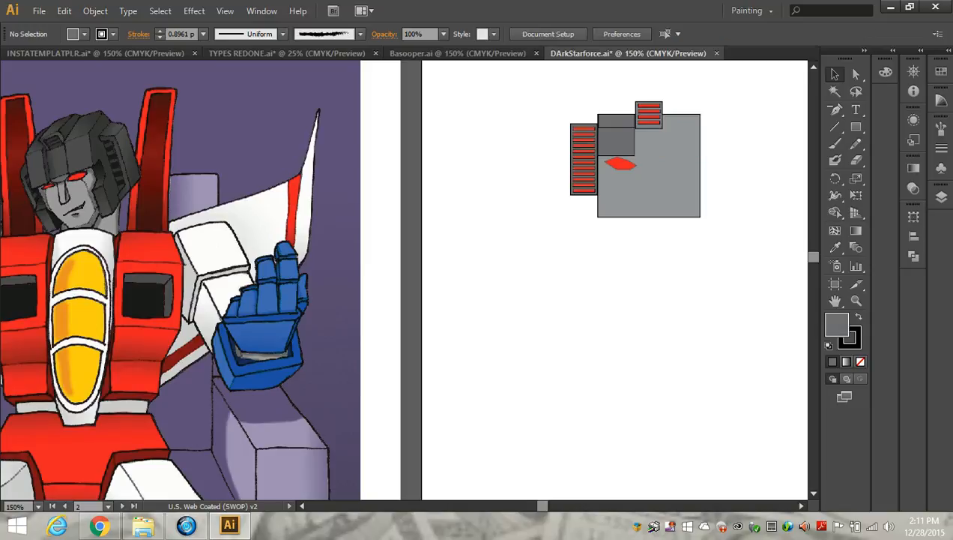
Center the two dark gray corner rectangles horizontally on each other and group them
click(616, 140)
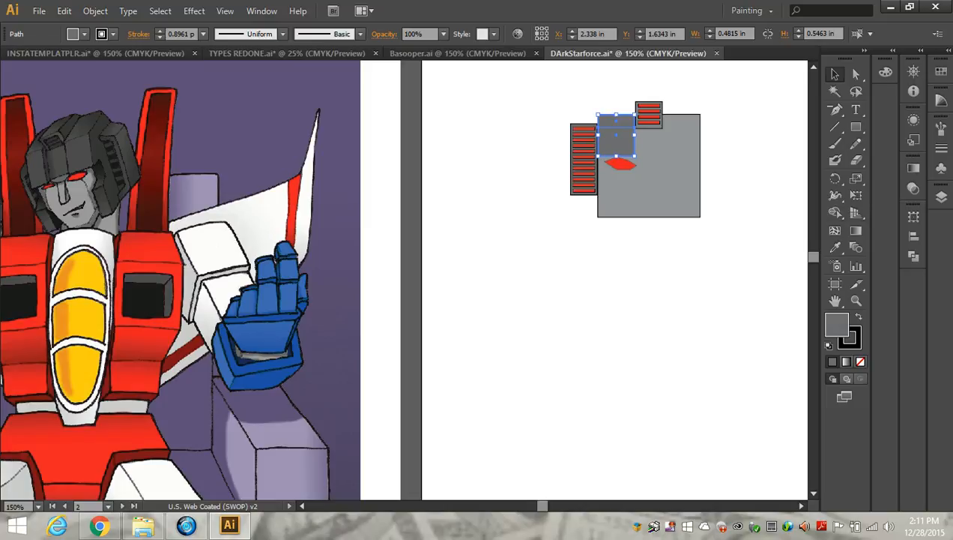
click(914, 236)
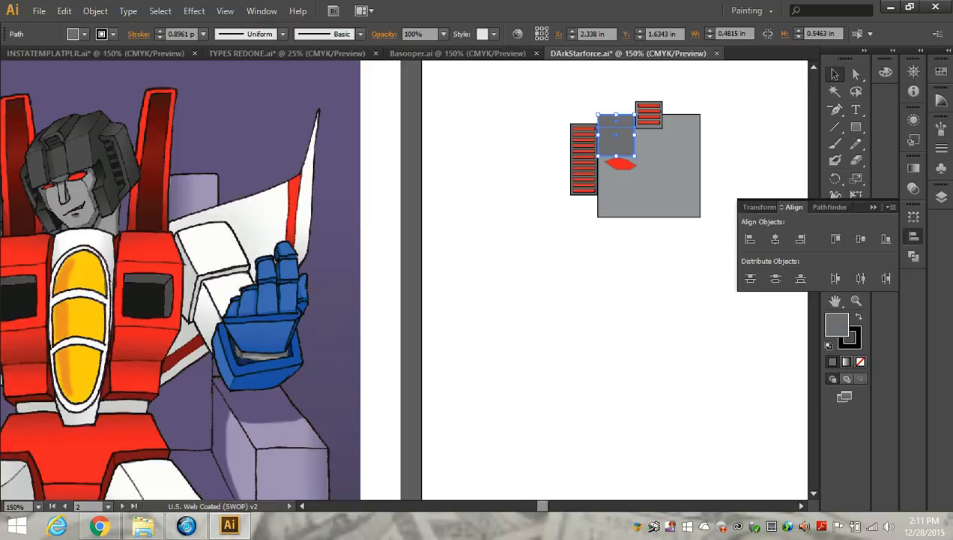
click(776, 238)
click(95, 11)
click(113, 63)
key(ctrl+shift+a)
Duplicate the grouped rectangles into the head square's upper right corner and align the tops of both groups
click(616, 135)
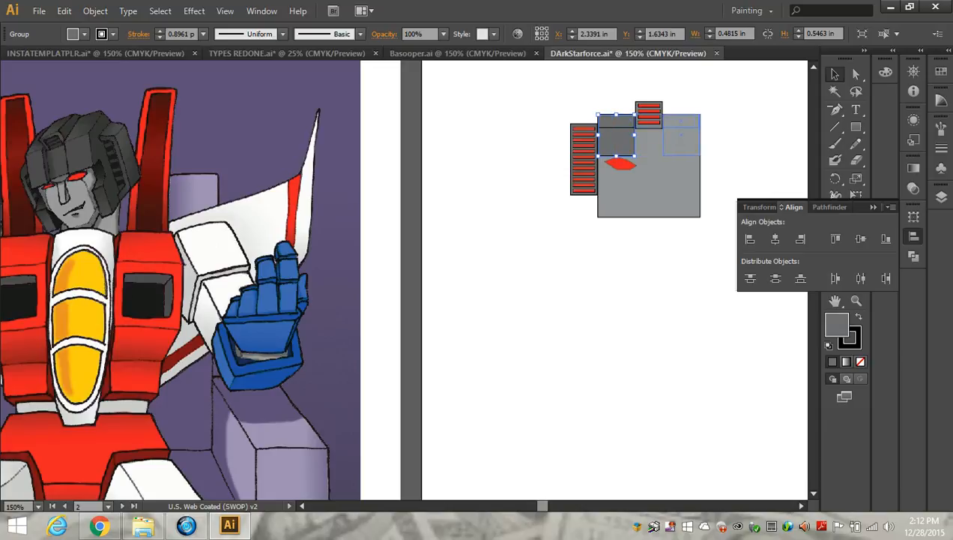
drag(616, 135, 681, 135)
shift+click(616, 135)
click(835, 238)
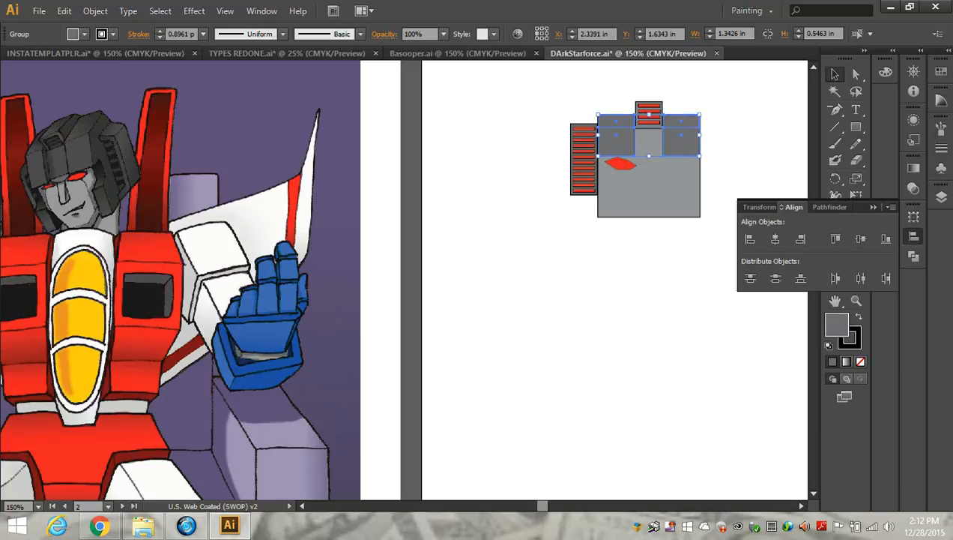
key(ctrl+shift+a)
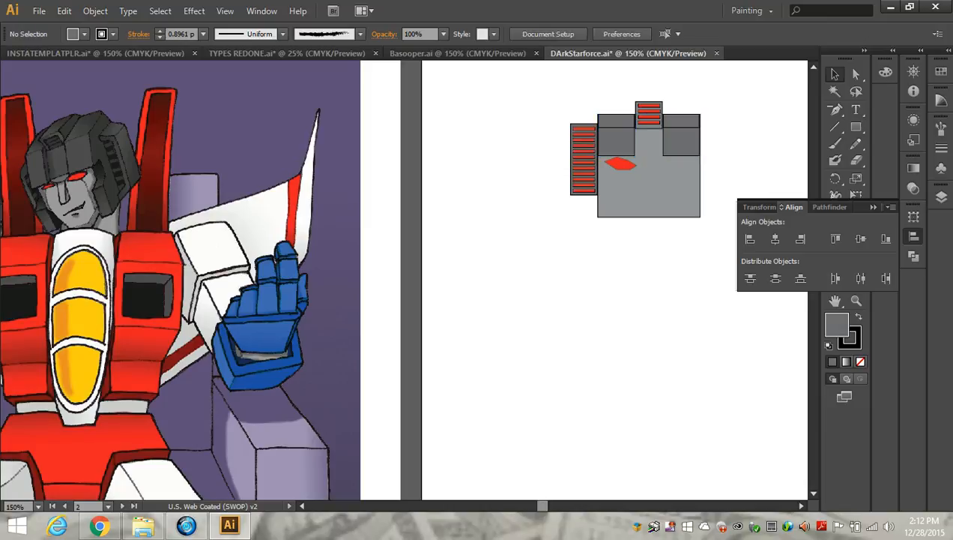
Duplicate the red eye to the right side of the face and reflect the copy across the vertical axis
click(621, 164)
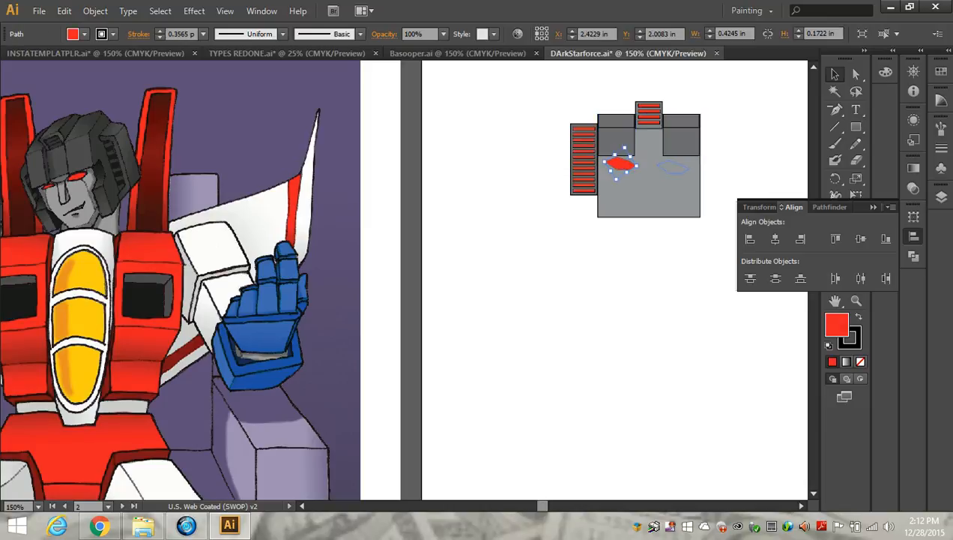
drag(620, 164, 669, 163)
click(95, 11)
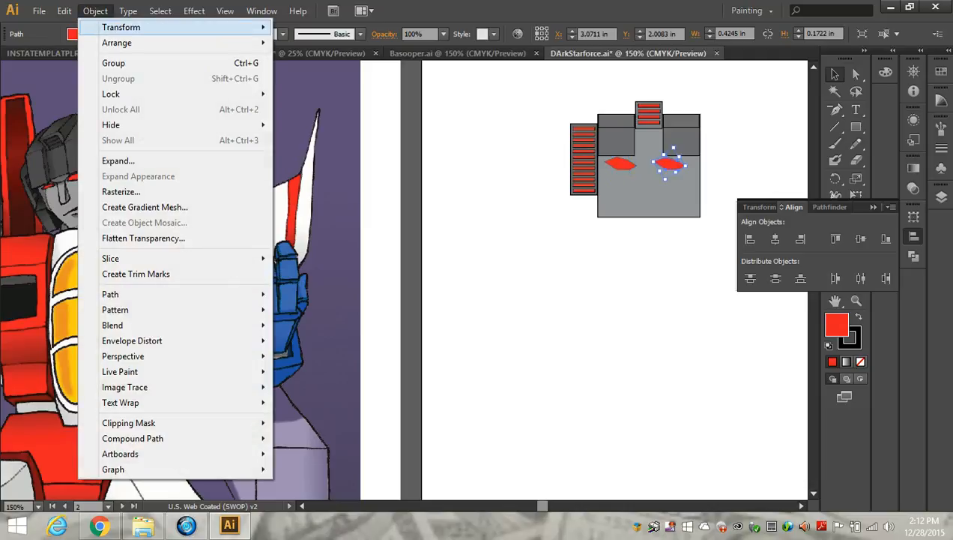
mouse_move(150, 27)
click(309, 78)
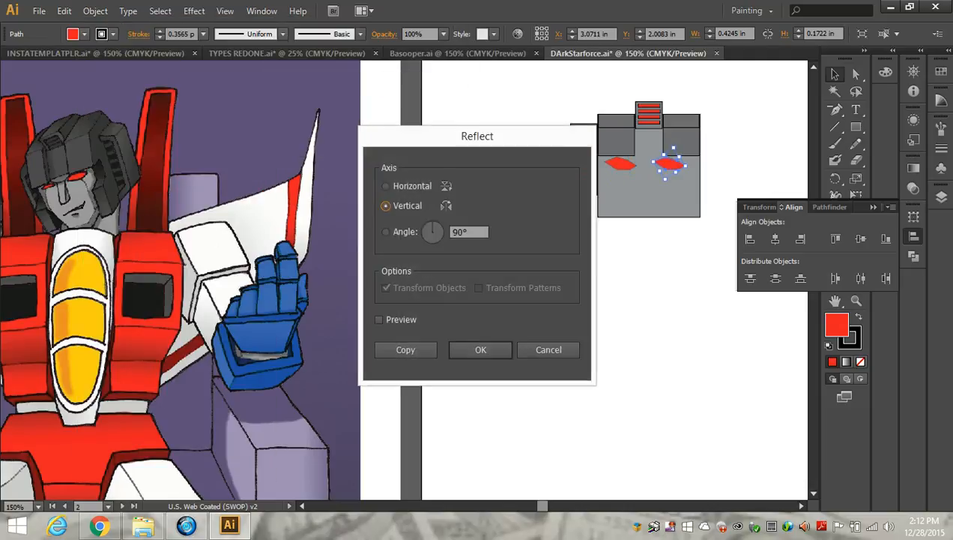
click(480, 350)
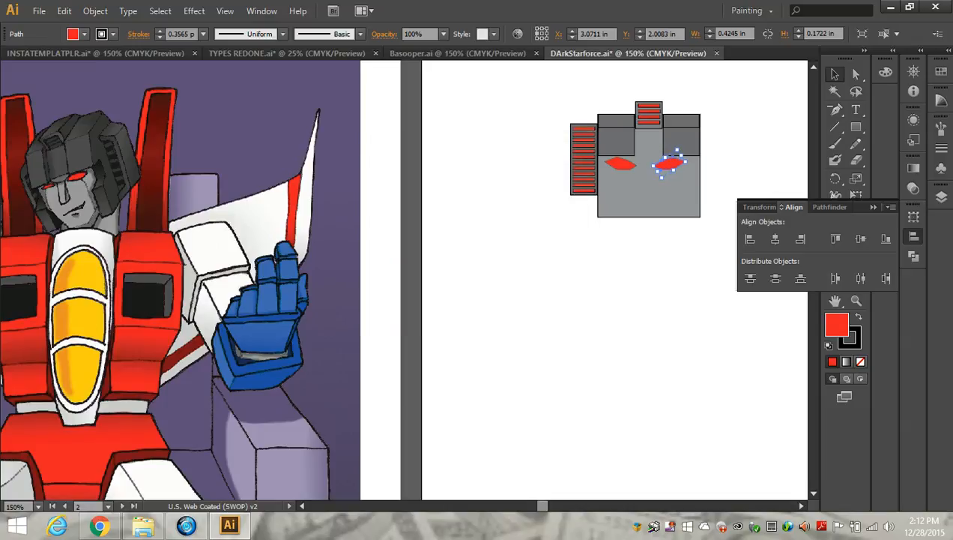
Nudge the mirrored eye right until it sits under the right corner block, matching the left eye's placement
key(Right)
key(Right)
key(Right)
key(Right)
key(Right)
key(Right)
key(Right)
key(Right)
key(Right)
key(ctrl+shift+a)
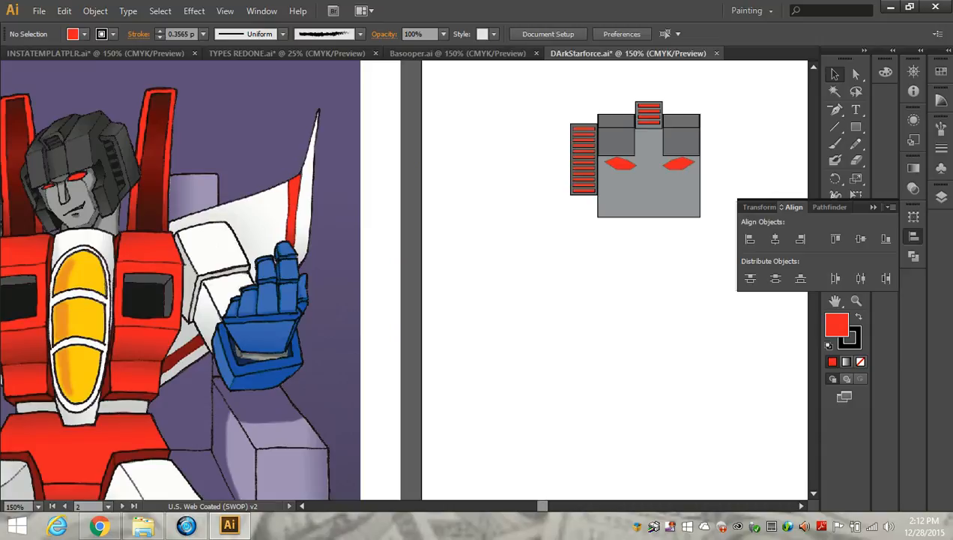
Draw a rectangle about 0.38 by 0.17 in beside the head and fill it with the K=60 gray swatch
click(856, 126)
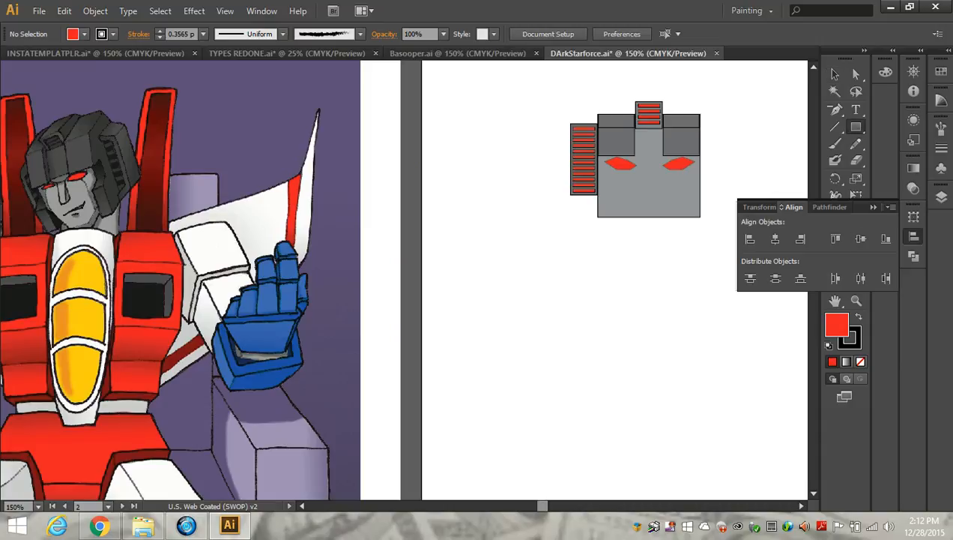
drag(722, 153, 752, 166)
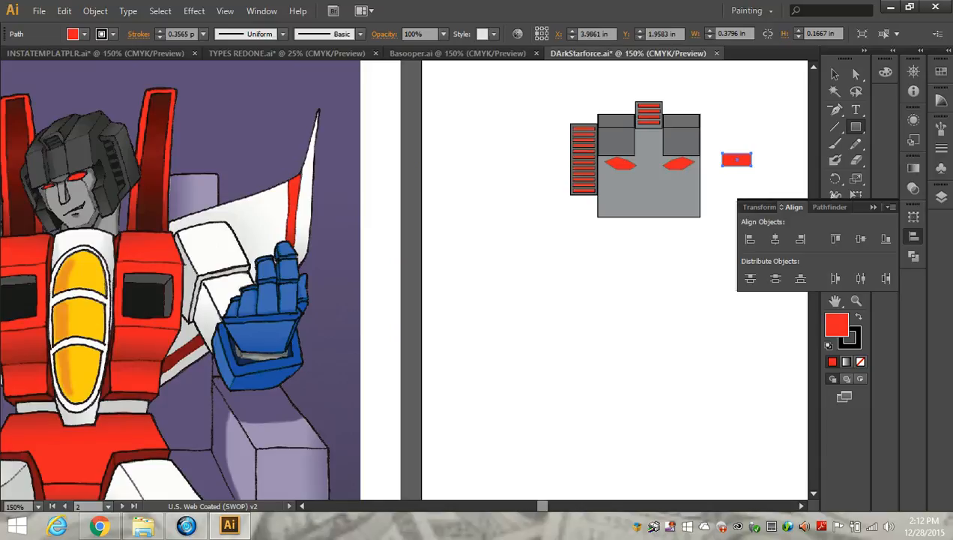
click(834, 74)
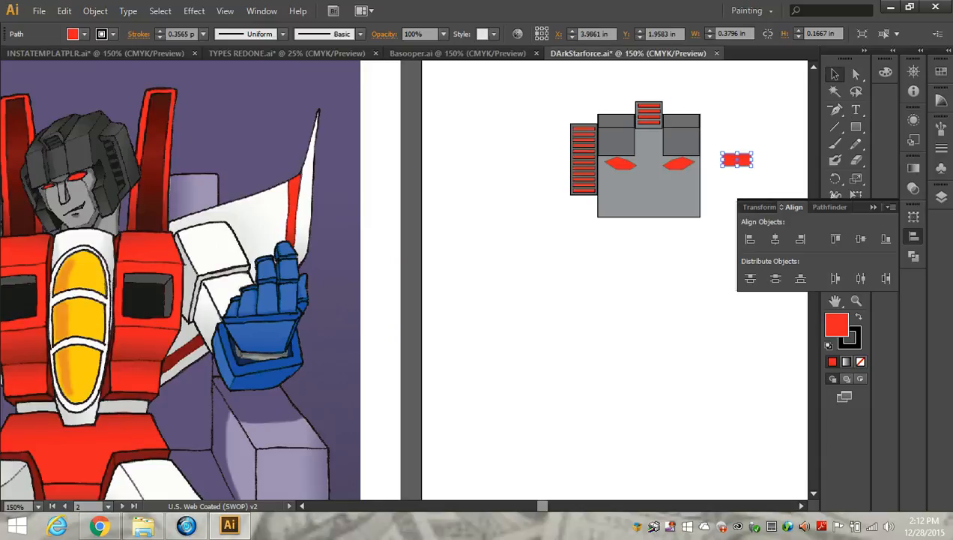
click(84, 33)
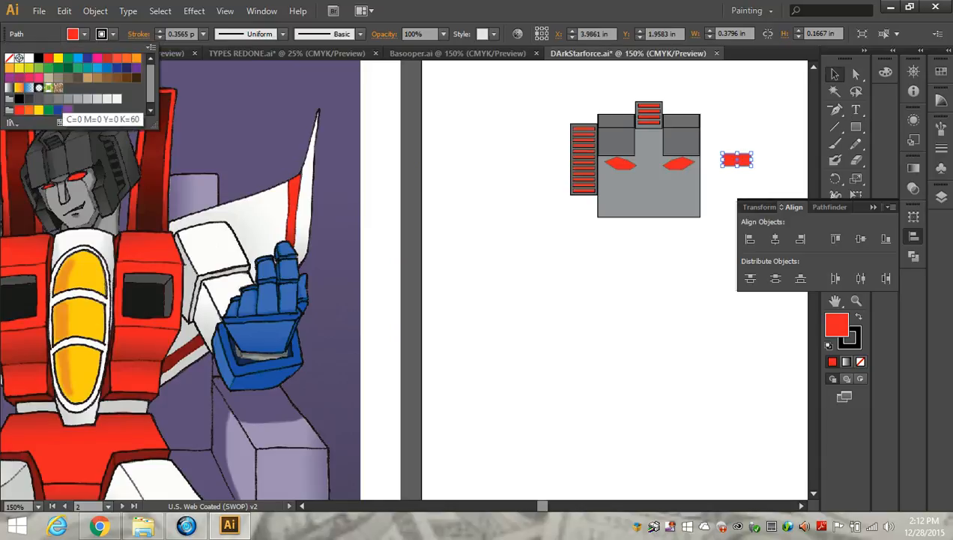
click(59, 98)
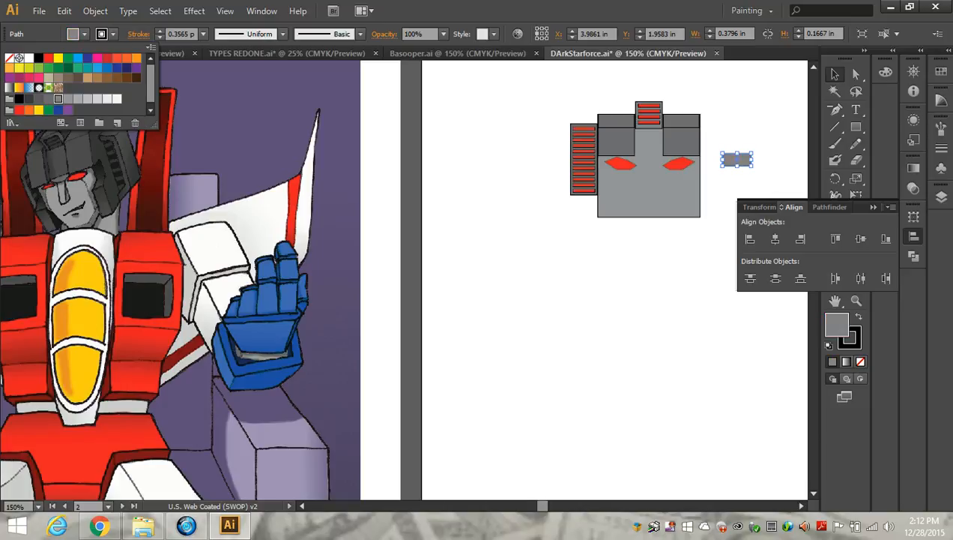
key(Escape)
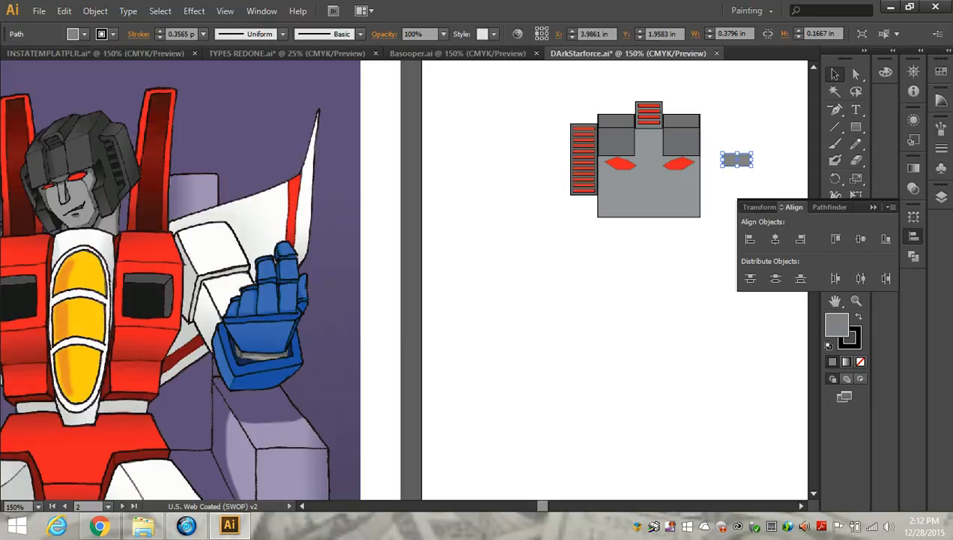
Place the small gray rectangle between the eyes and nudge the left eye slightly outward
key(ctrl+shift+a)
drag(736, 160, 649, 162)
click(620, 164)
key(Left)
key(Left)
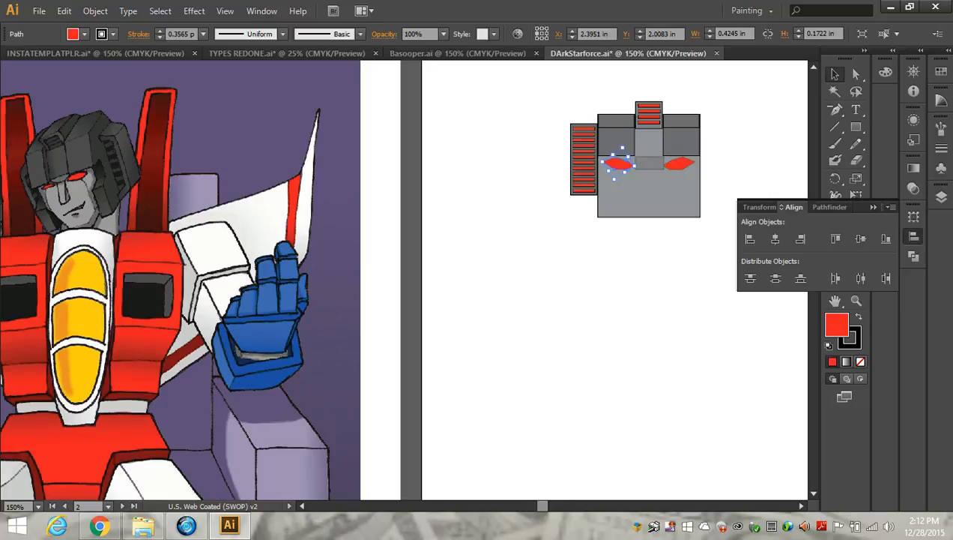
Move the small gray rectangle to the empty area below the side vent and slant its left side by pulling the bottom-left corner inward
scroll(646, 158, up, 2)
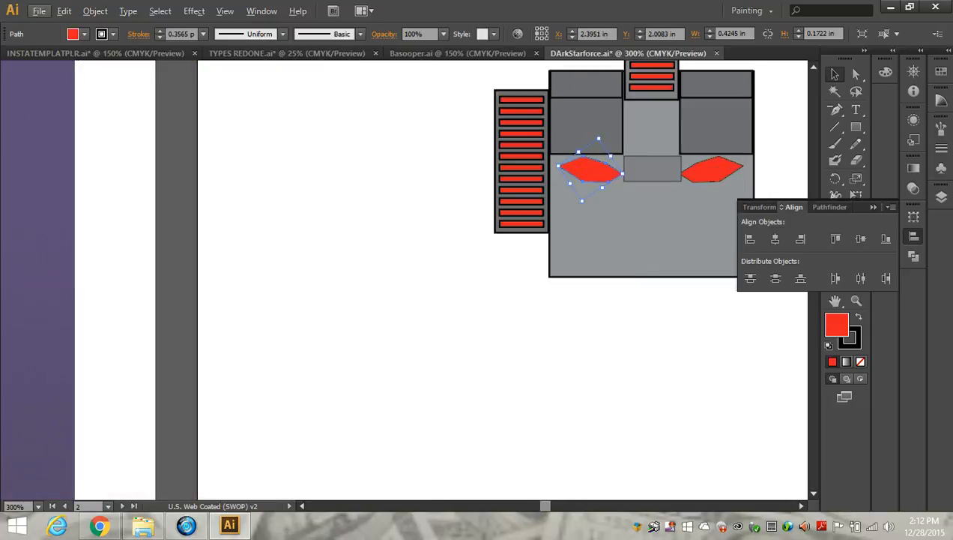
scroll(654, 187, up, 2)
drag(651, 150, 299, 330)
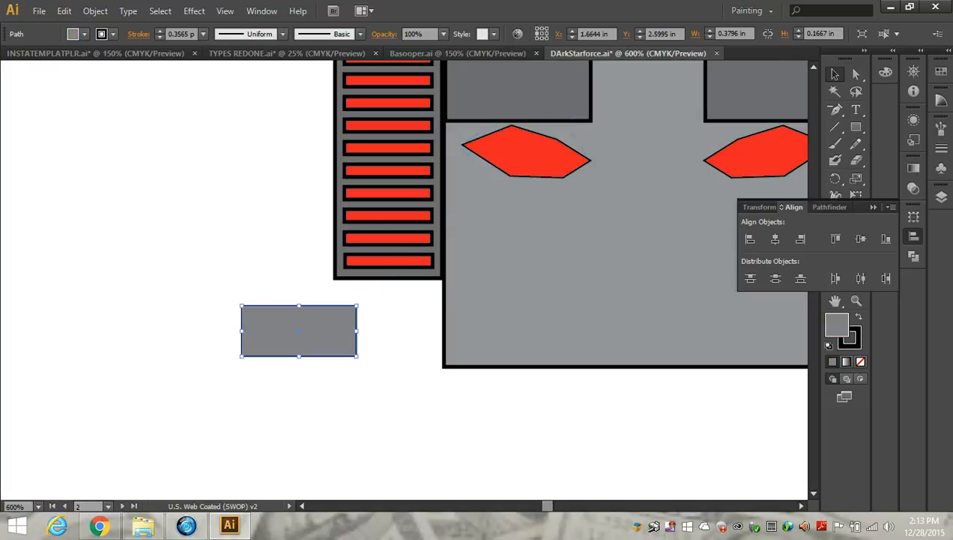
key(a)
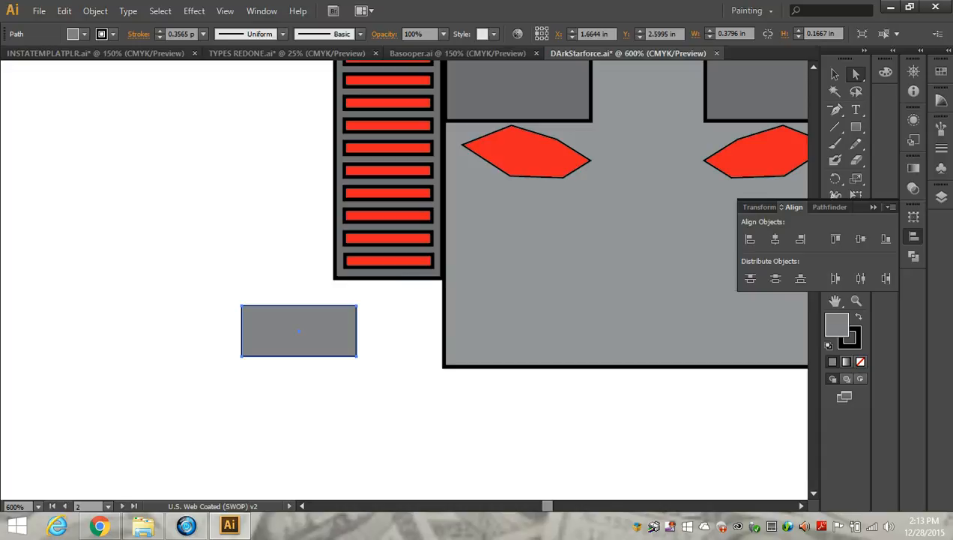
drag(242, 356, 282, 356)
drag(357, 356, 331, 355)
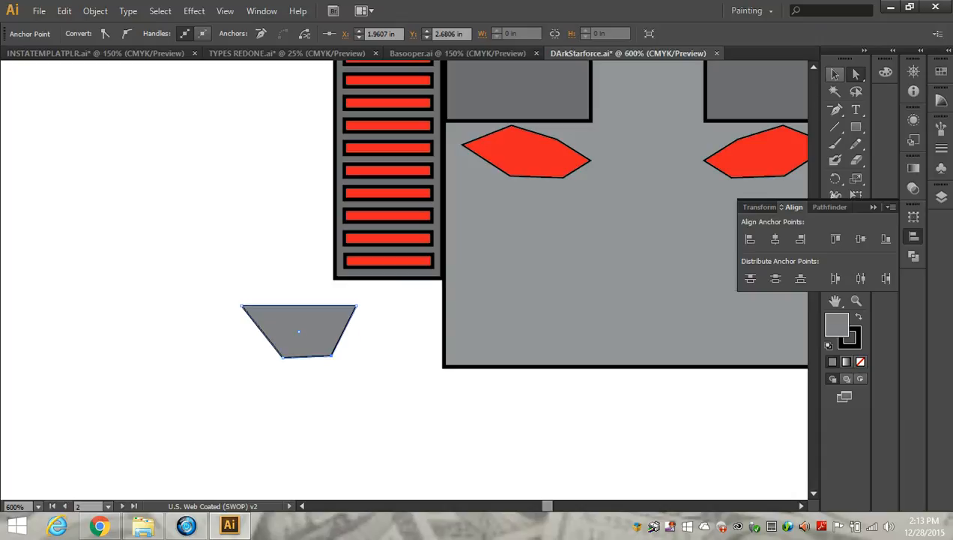
key(ctrl+z)
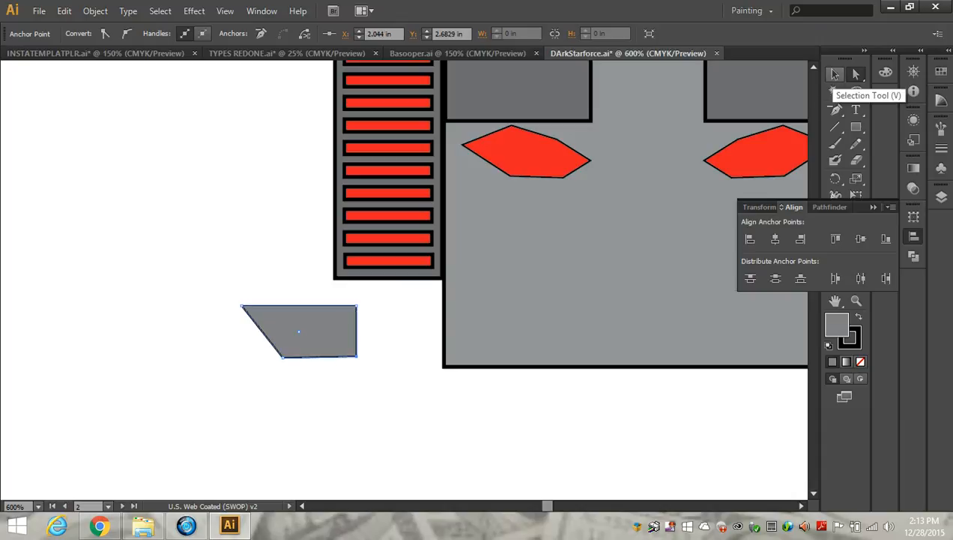
Shift the slanted gray shape down and left, then draw a rectangle about 0.32 by 0.33 in over its right part
click(835, 74)
drag(212, 277, 317, 370)
drag(299, 331, 260, 361)
key(ctrl+shift+a)
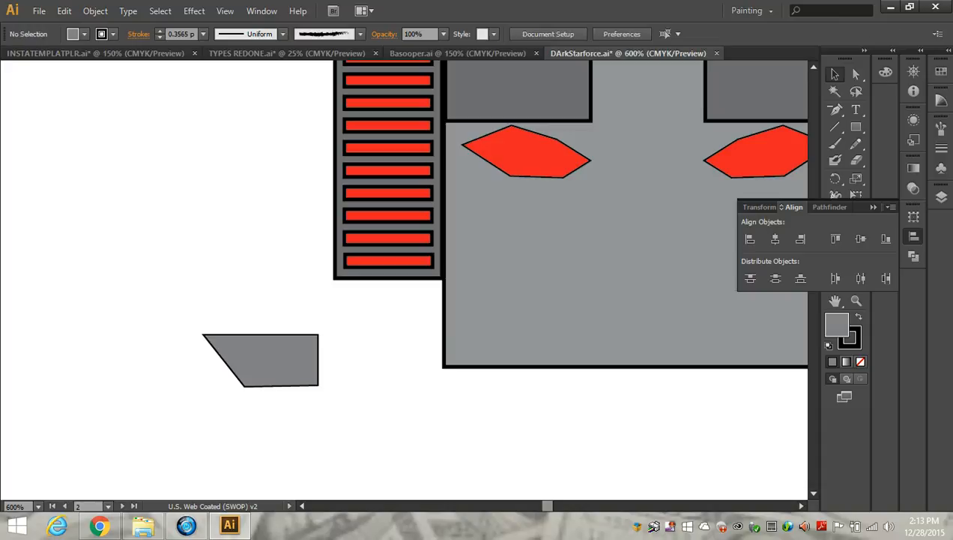
key(m)
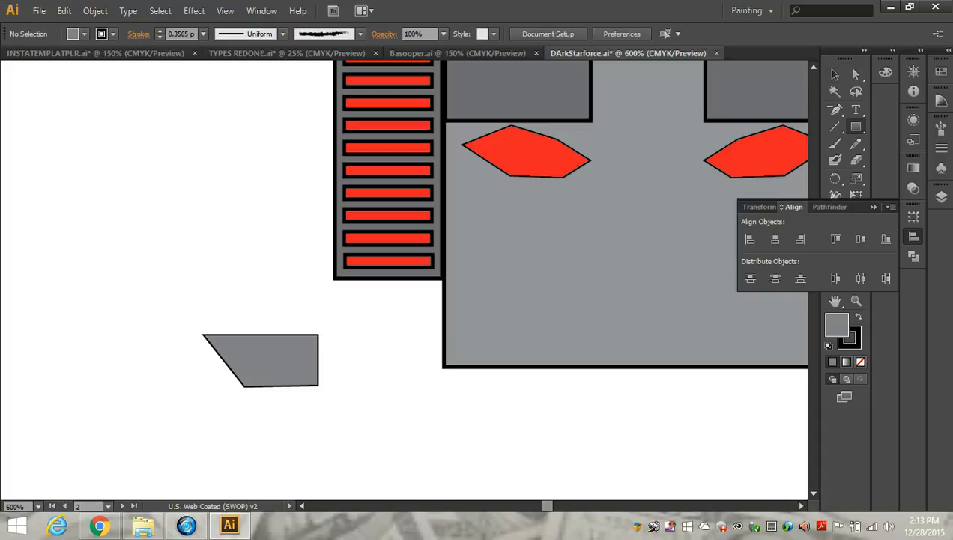
drag(270, 318, 367, 417)
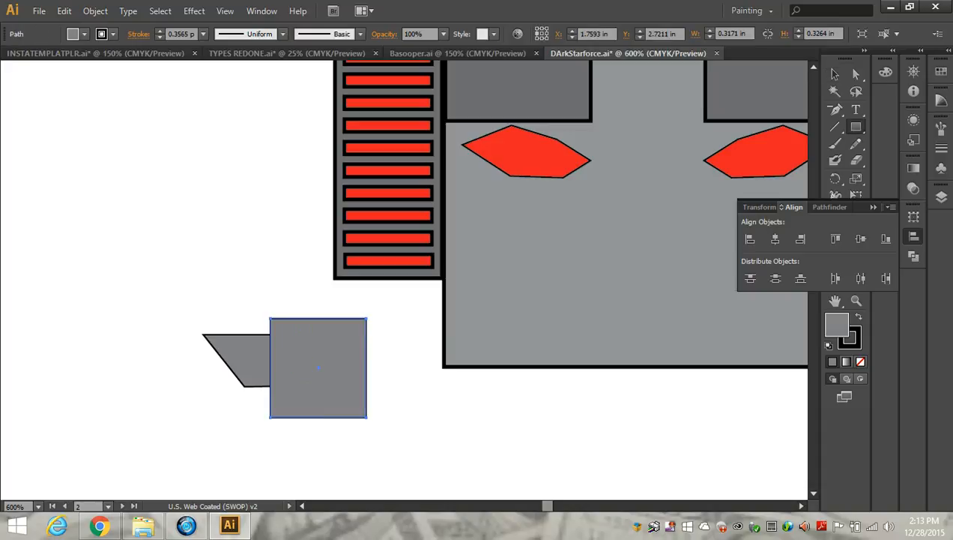
Merge the overlap of the slanted shape into the covering rectangle with the Shape Builder tool
key(v)
drag(211, 317, 333, 424)
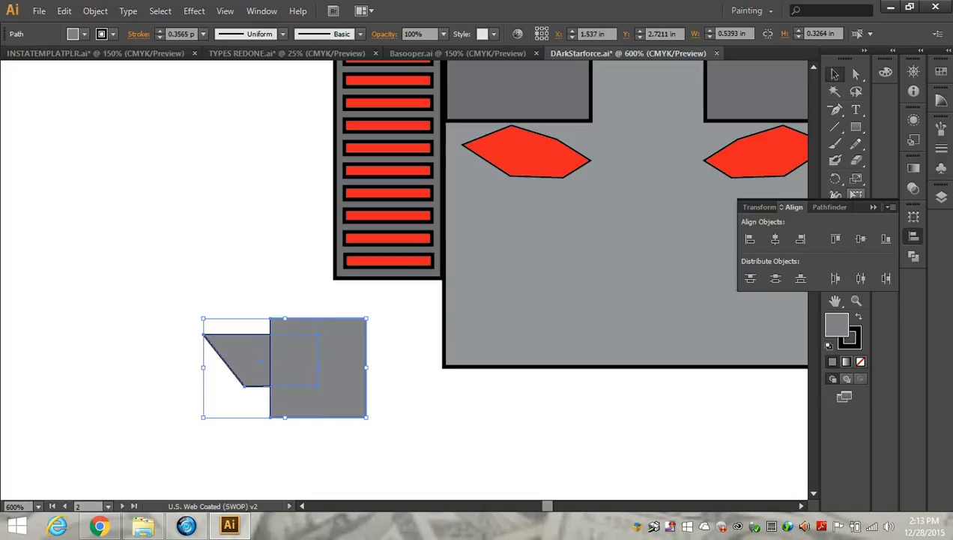
click(872, 207)
click(835, 212)
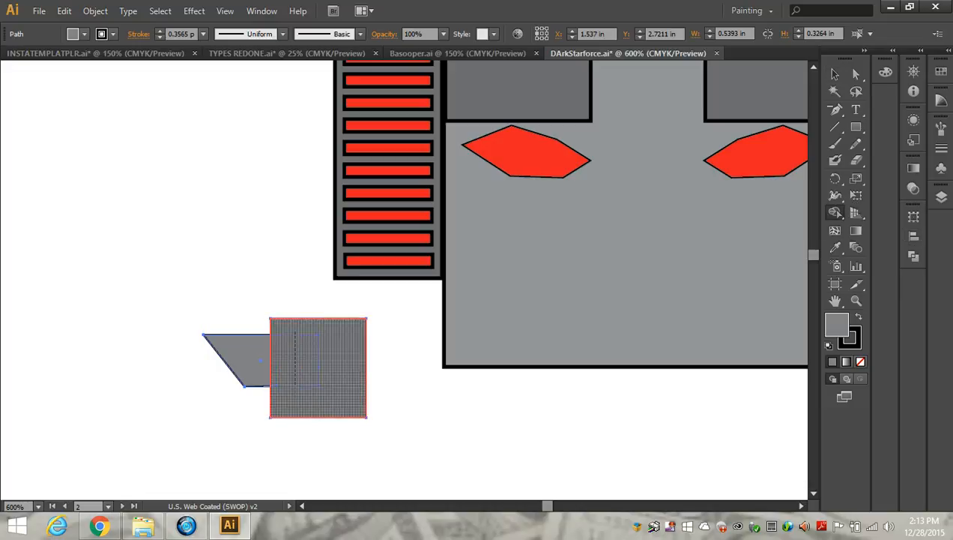
drag(295, 331, 295, 402)
Move the trimmed slanted piece away to the left and delete the leftover covering rectangle
key(v)
click(187, 359)
drag(247, 360, 119, 334)
click(319, 367)
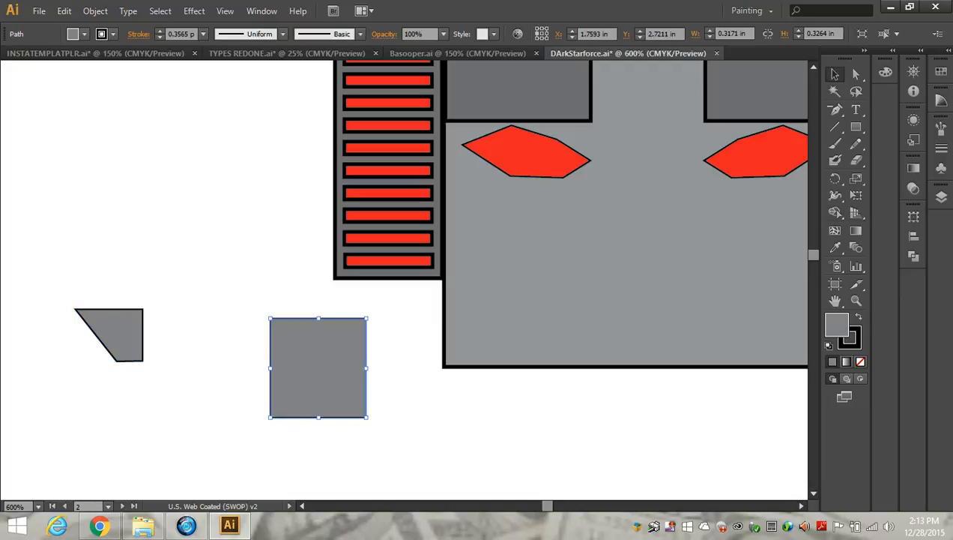
key(Delete)
Duplicate the trimmed piece, reflect the copy across the vertical axis, and set it against the original's straight edge to form a trapezoid
click(119, 335)
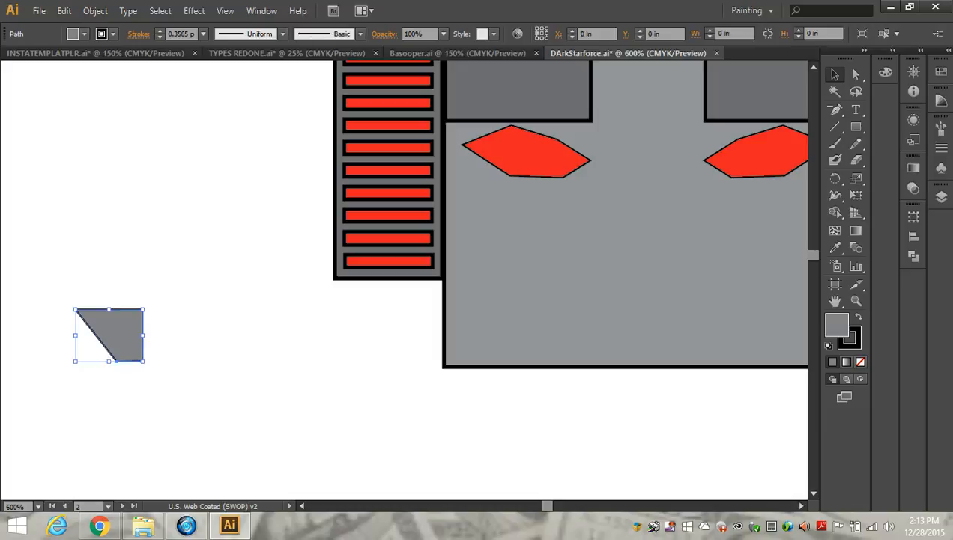
drag(119, 334, 209, 342)
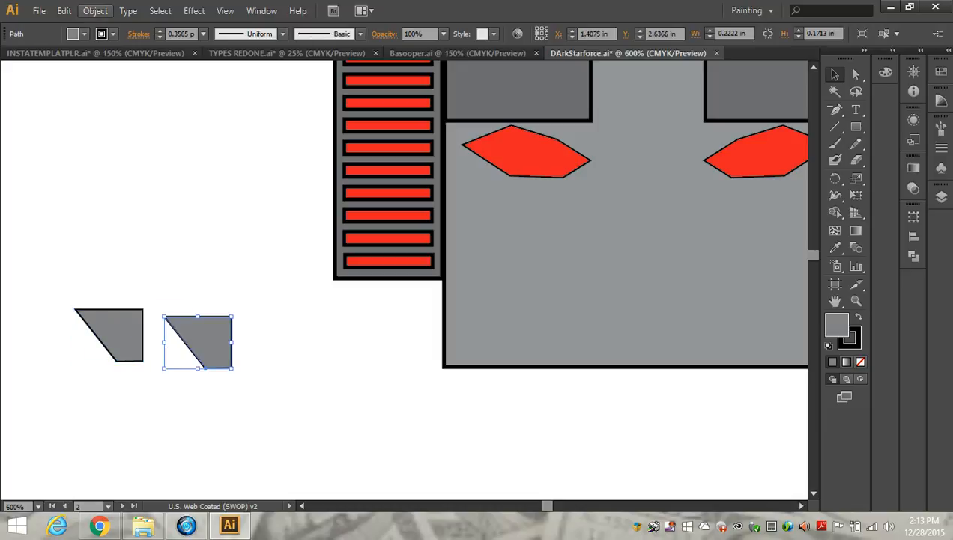
click(95, 10)
mouse_move(124, 27)
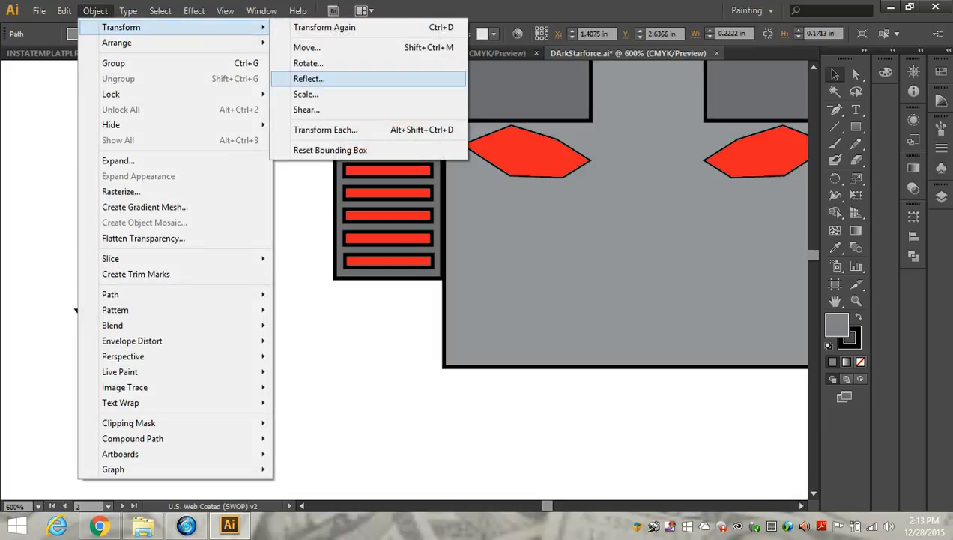
click(309, 78)
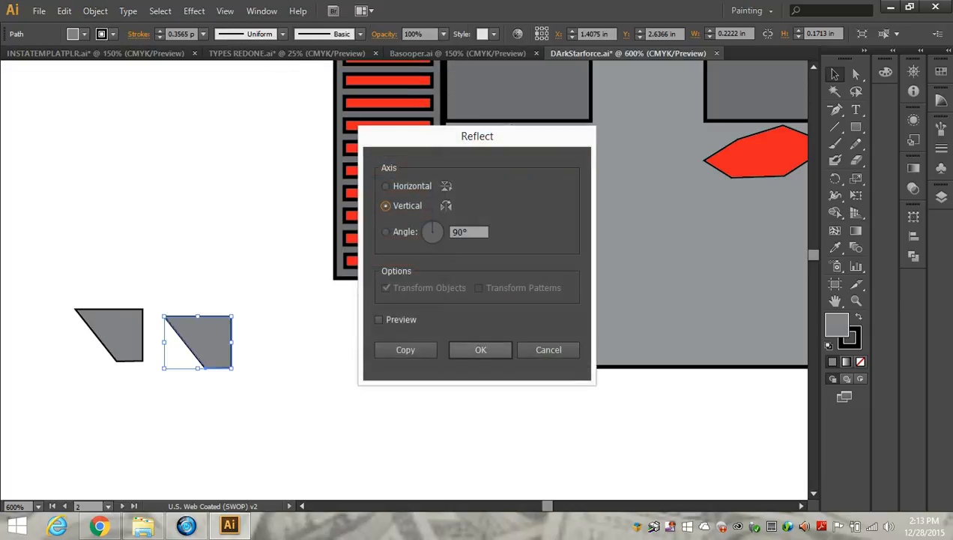
click(481, 350)
drag(191, 341, 170, 334)
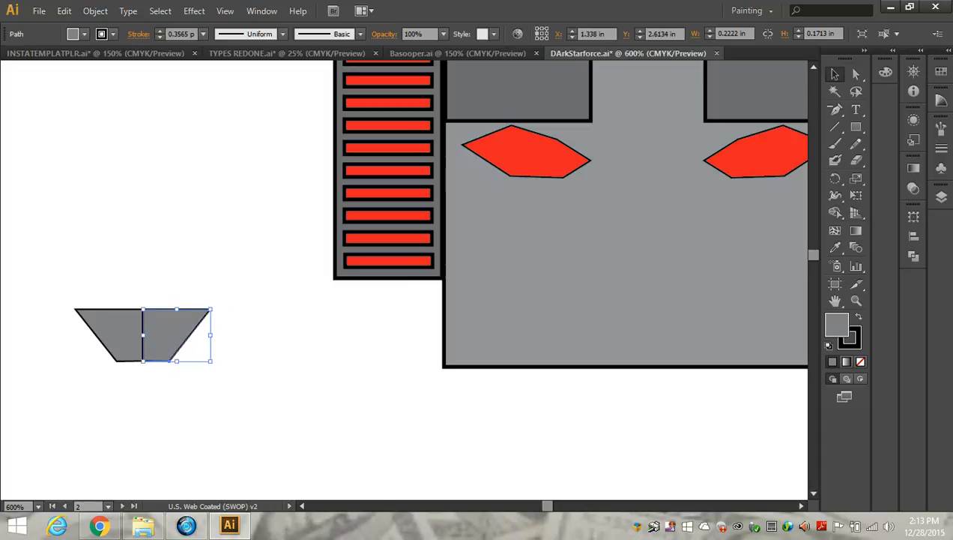
key(ctrl+shift+a)
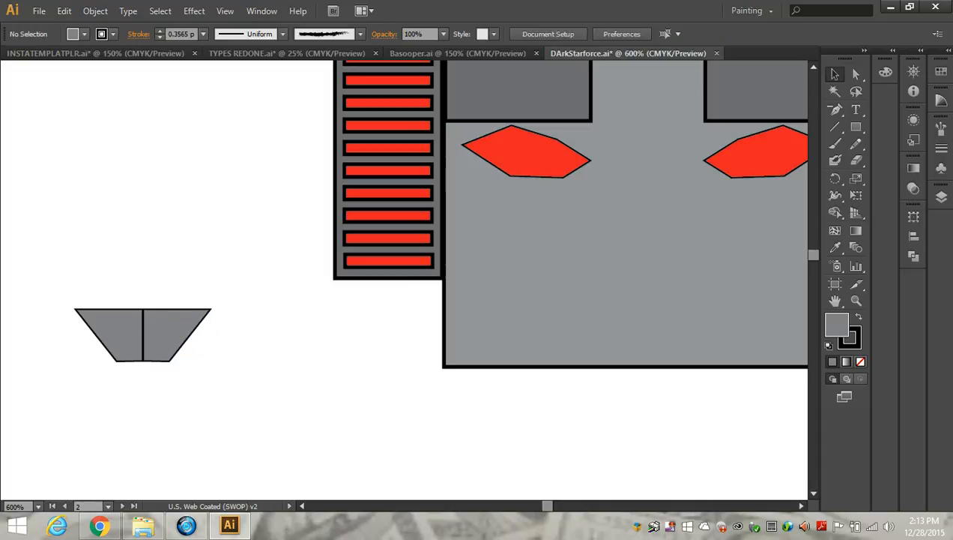
Nudge the two trapezoid halves toward each other until they overlap and merge them into one shape with the Shape Builder tool
click(109, 334)
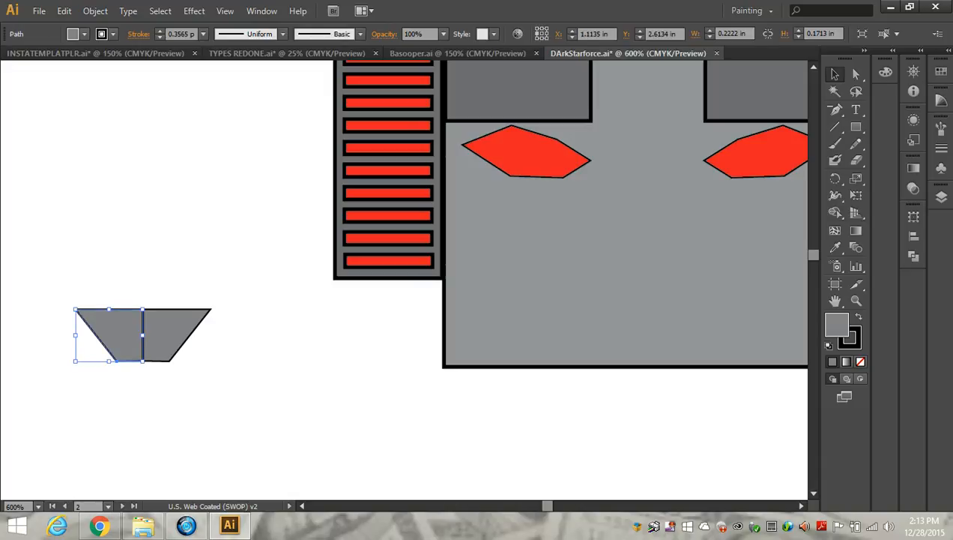
key(Right)
click(173, 334)
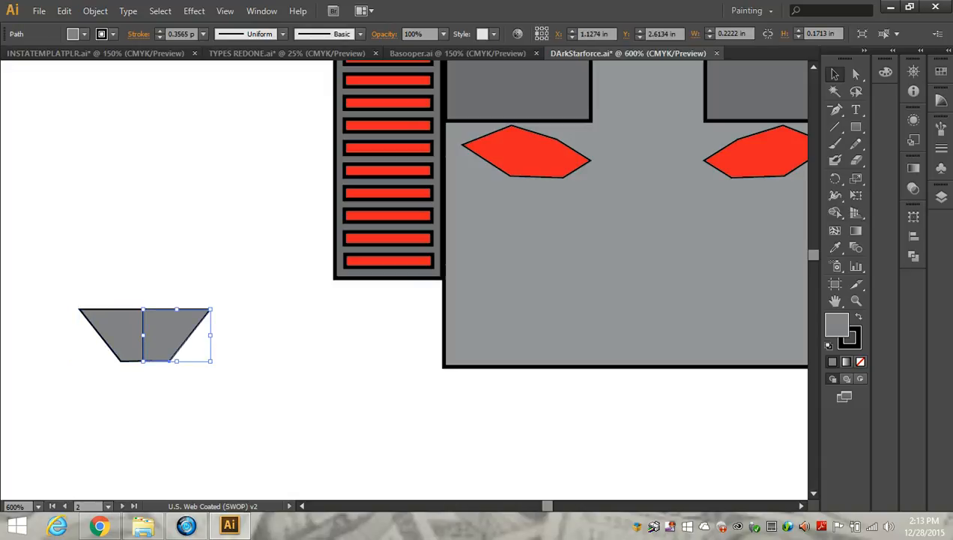
key(Left)
drag(106, 270, 193, 405)
key(shift+m)
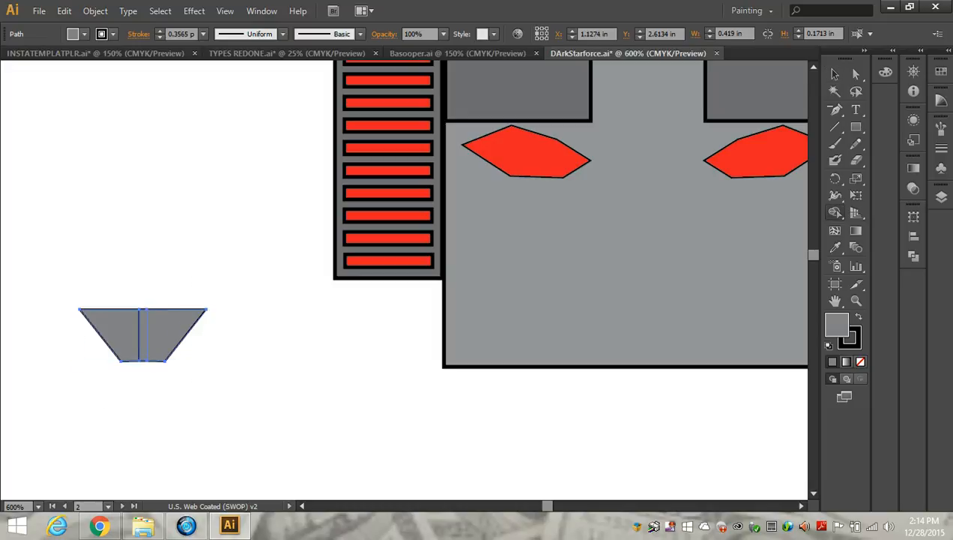
drag(112, 334, 161, 327)
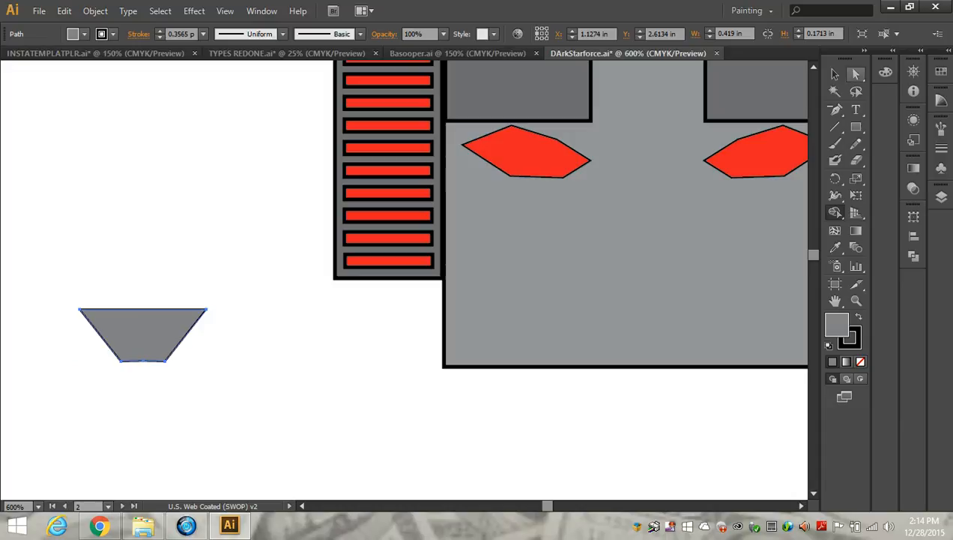
Move the merged gray trapezoid onto the face, between the two red eyes just below the corner blocks
click(835, 74)
key(ctrl+shift+a)
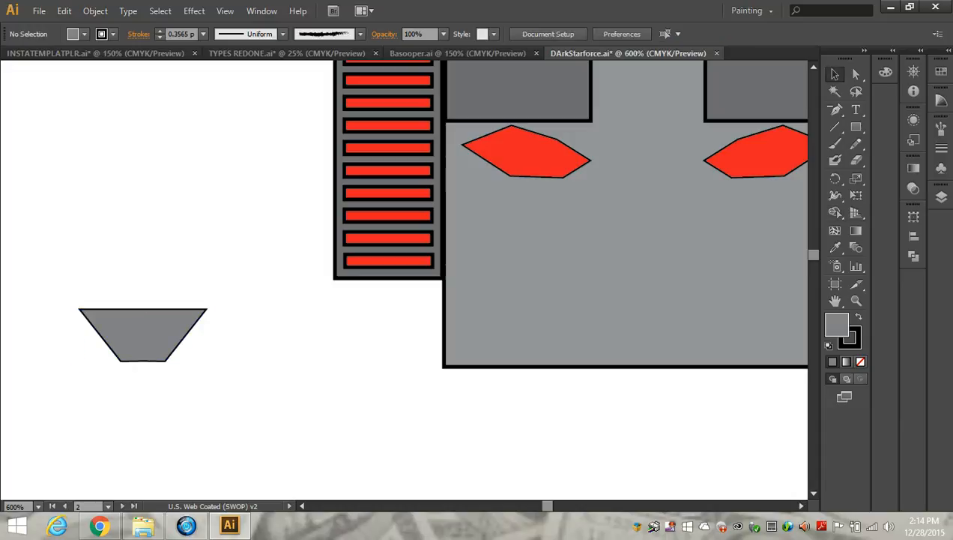
drag(143, 335, 652, 150)
scroll(566, 221, up, 2)
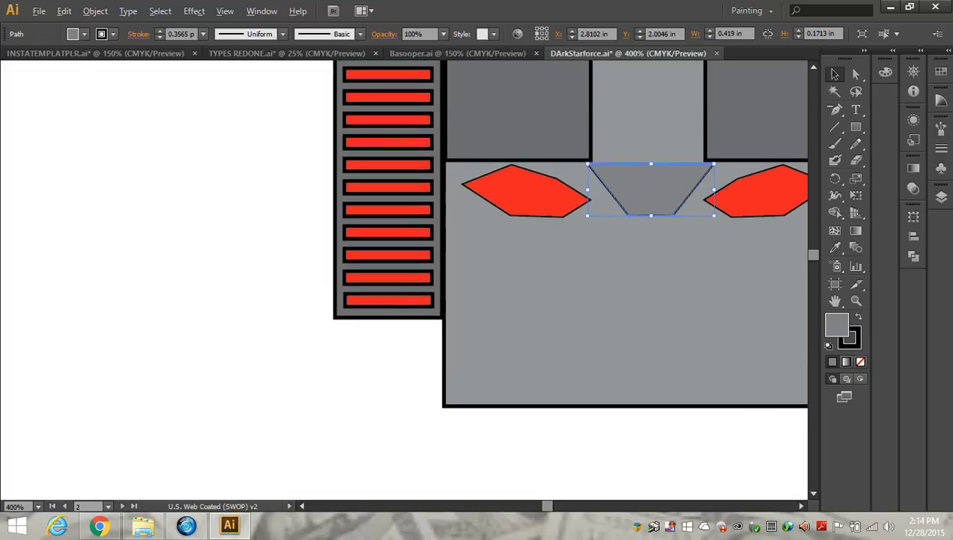
Compare the head with the reference illustration and the unfinished robot body at several magnifications
key(ctrl+0)
key(ctrl+1)
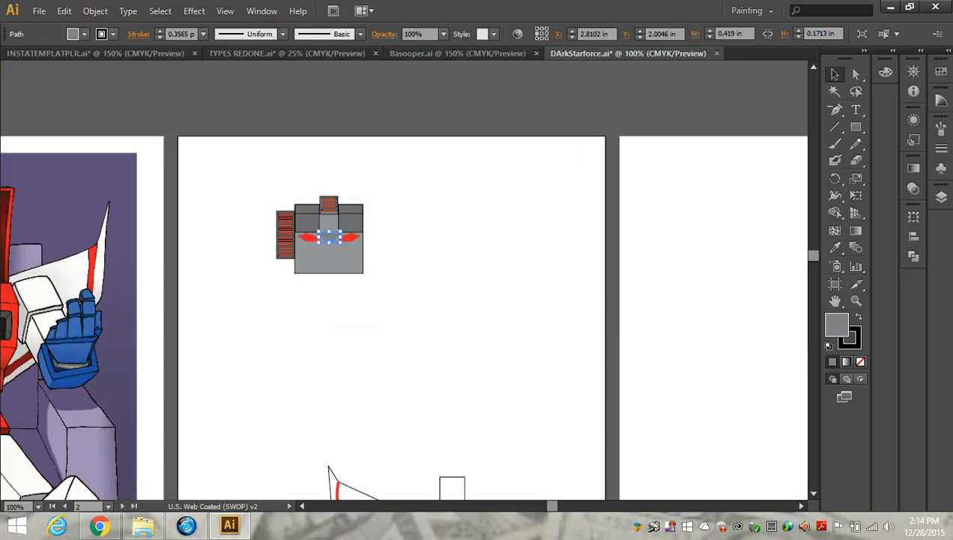
scroll(156, 258, down, 3)
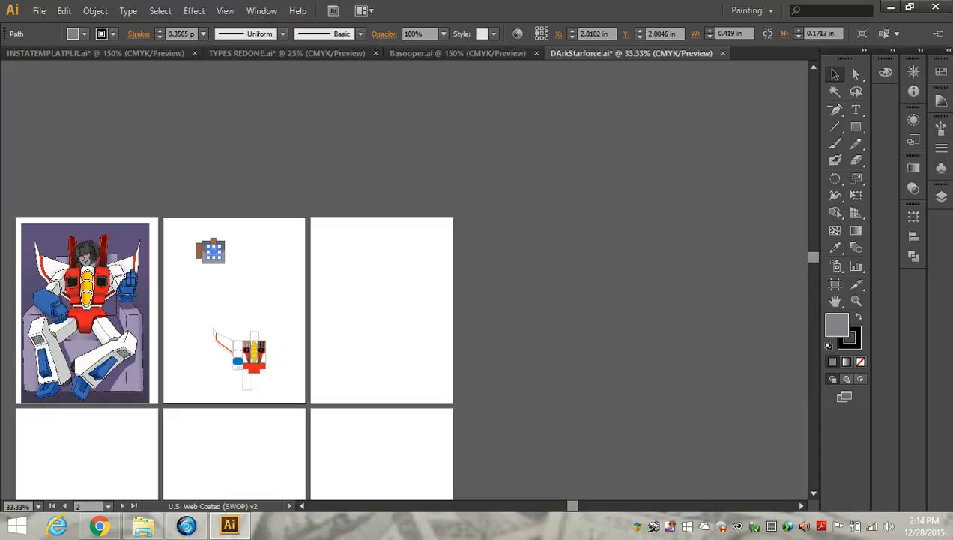
scroll(158, 273, up, 2)
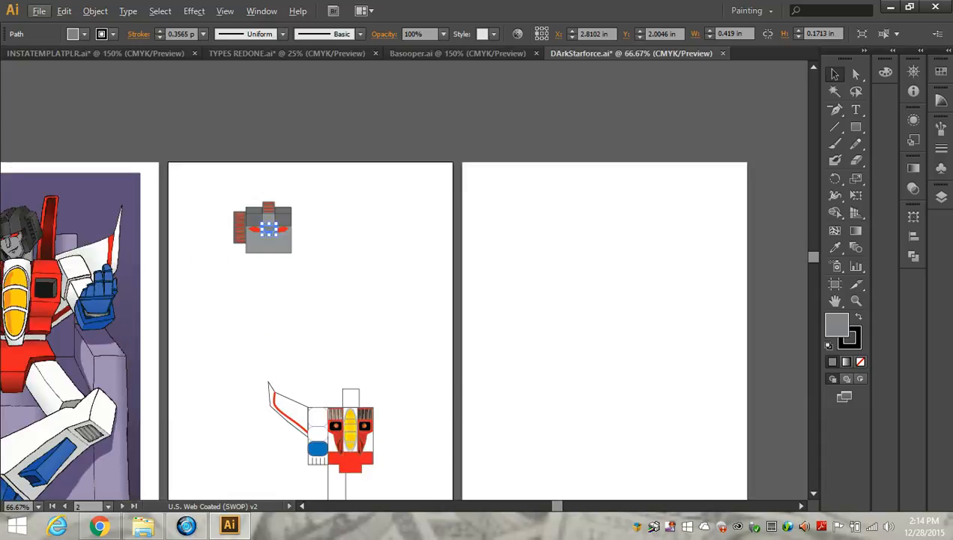
scroll(231, 367, up, 2)
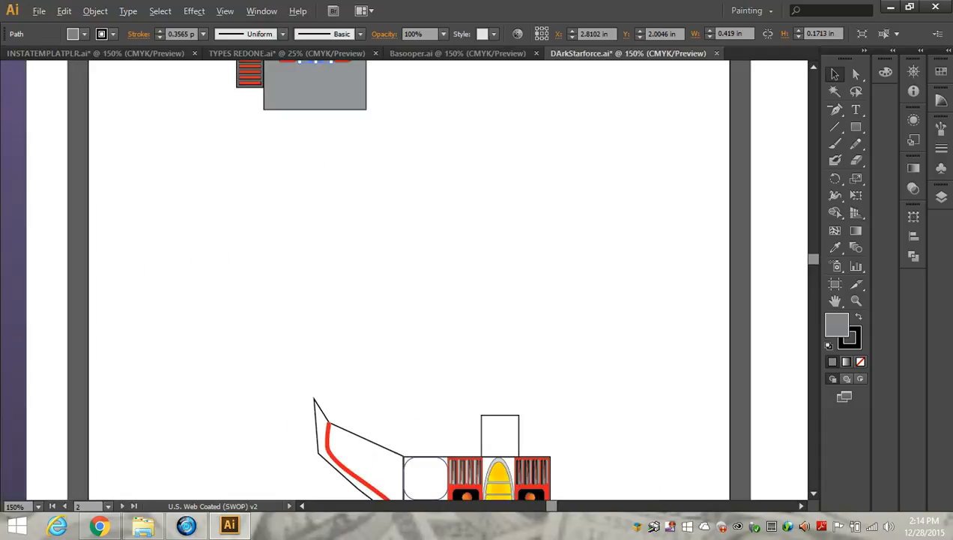
scroll(315, 479, up, 3)
scroll(232, 340, up, 2)
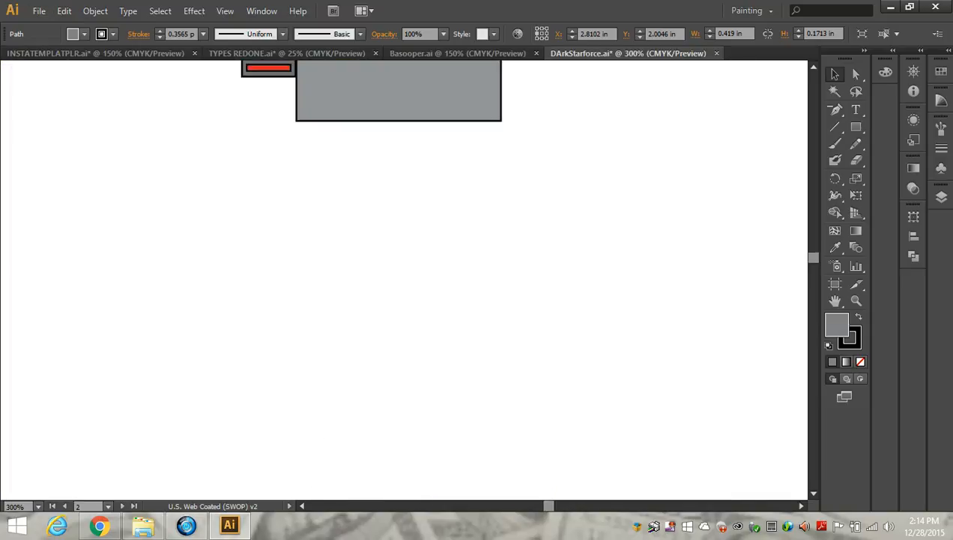
scroll(371, 157, up, 3)
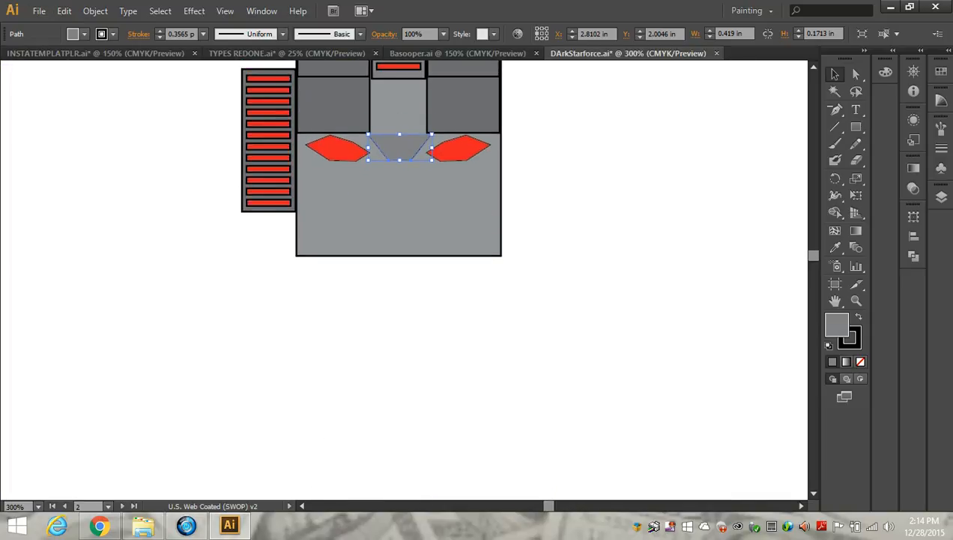
Draw a gray rectangle about 0.17 by 0.55 in to the right of the head and shift its lower-left corner slightly outward
click(855, 127)
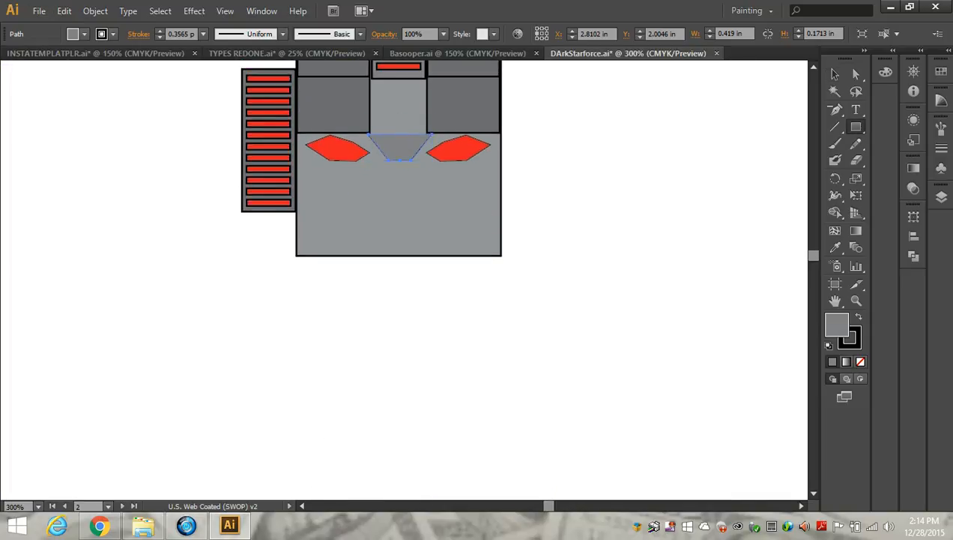
mouse_move(541, 159)
mouse_down()
mouse_move(552, 234)
mouse_move(568, 243)
mouse_up()
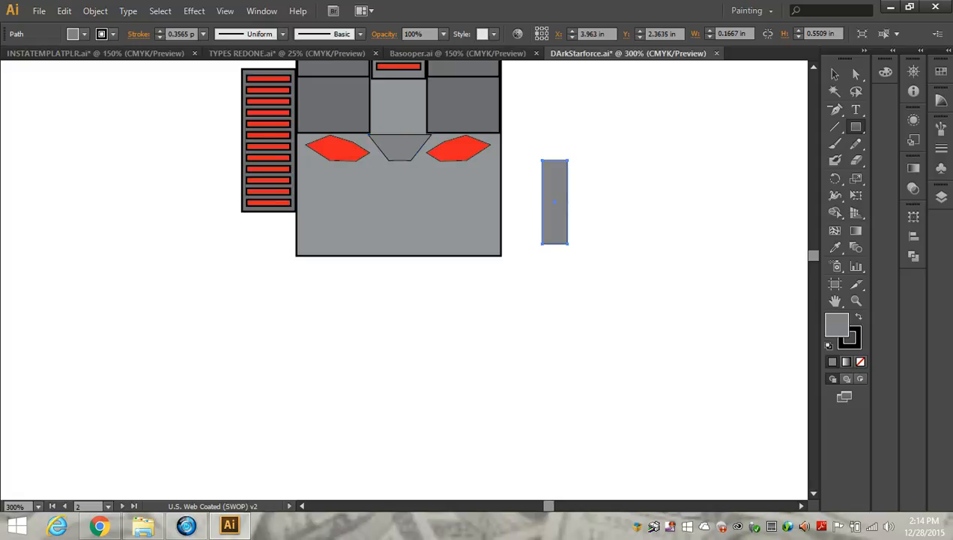
click(835, 74)
key(a)
drag(541, 244, 536, 243)
key(v)
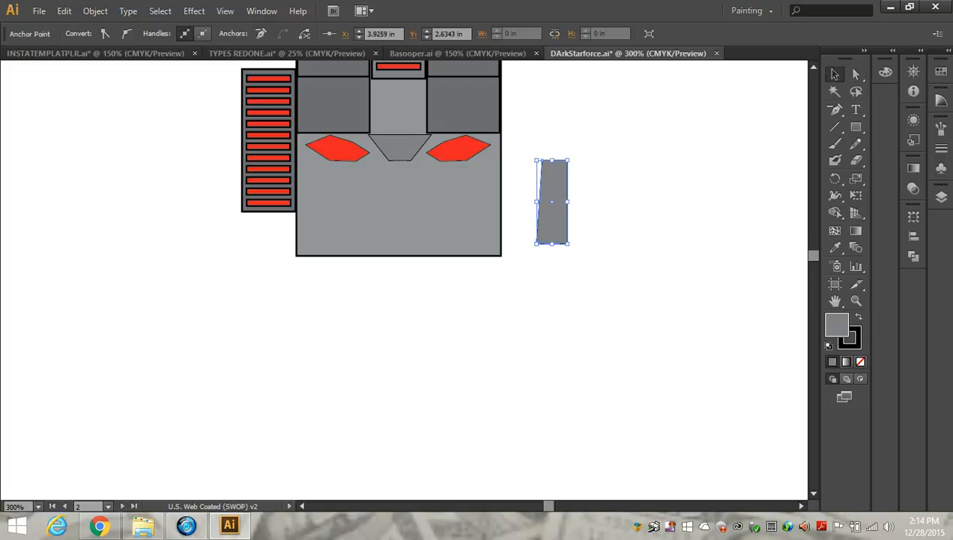
Draw a rectangle about 0.83 in tall over the slanted piece's right portion and select both shapes
key(m)
drag(555, 141, 586, 268)
key(v)
drag(534, 131, 599, 283)
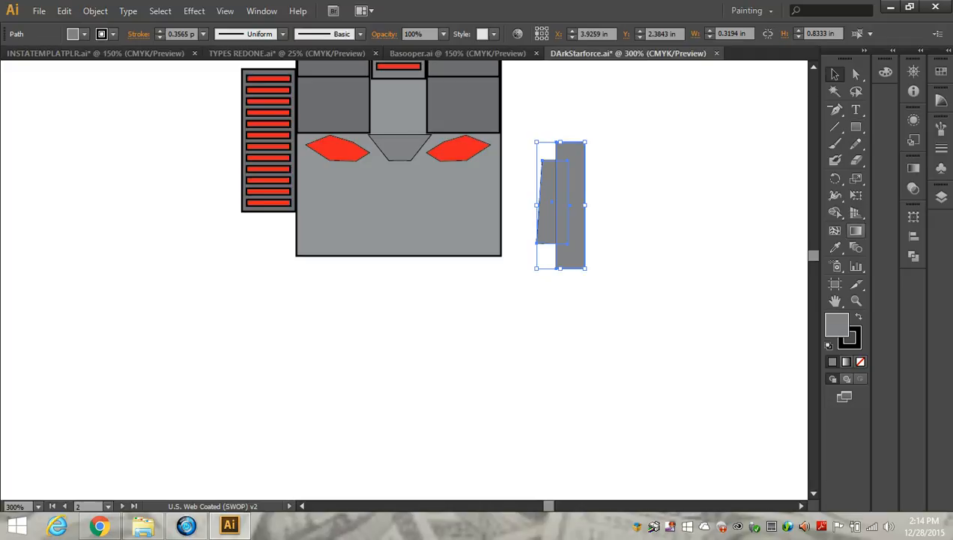
Merge the overlapping area into the covering rectangle with the Shape Builder tool, and delete that rectangle to leave the trimmed slanted piece
click(835, 212)
drag(559, 155, 559, 258)
click(835, 73)
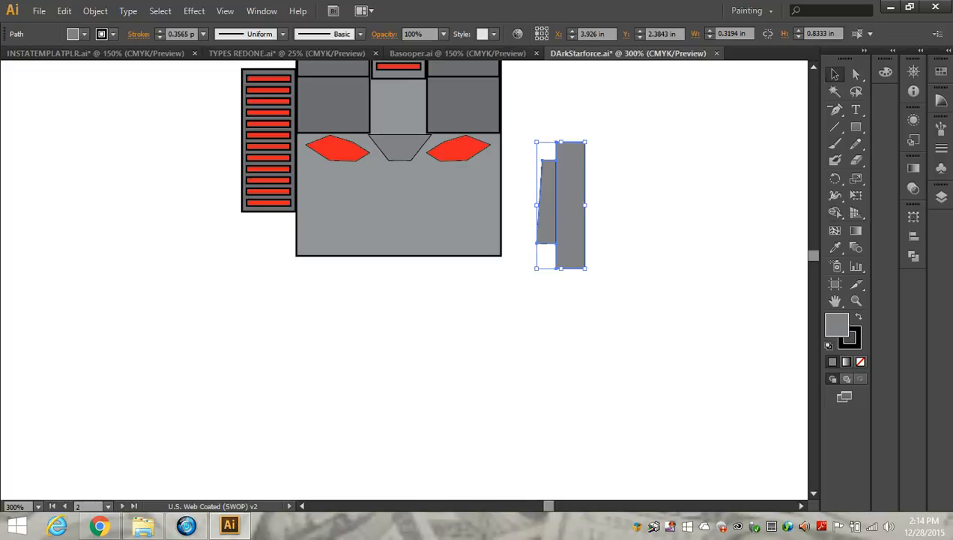
key(ctrl+shift+a)
click(570, 205)
key(Delete)
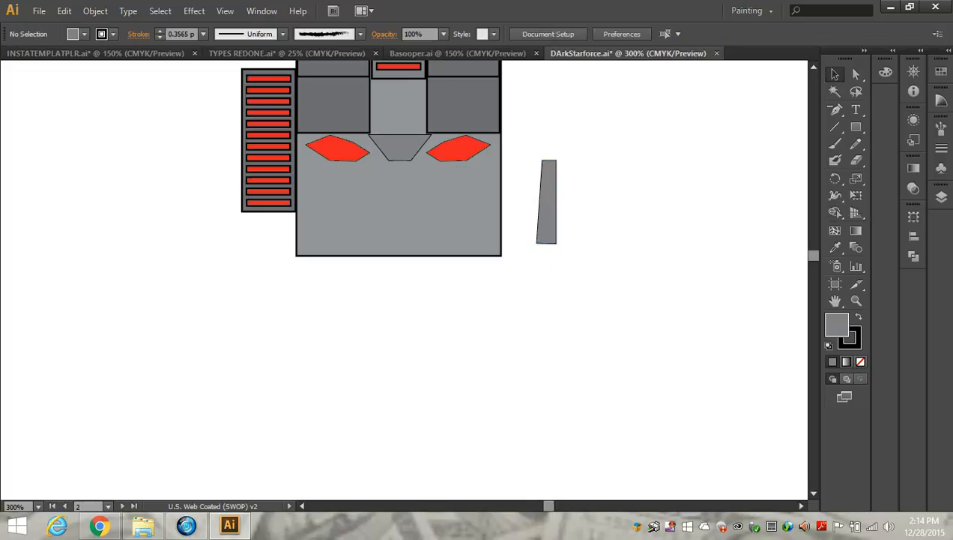
Duplicate the trimmed slanted piece to its right and reflect the copy across the vertical axis
click(547, 202)
drag(547, 203, 573, 202)
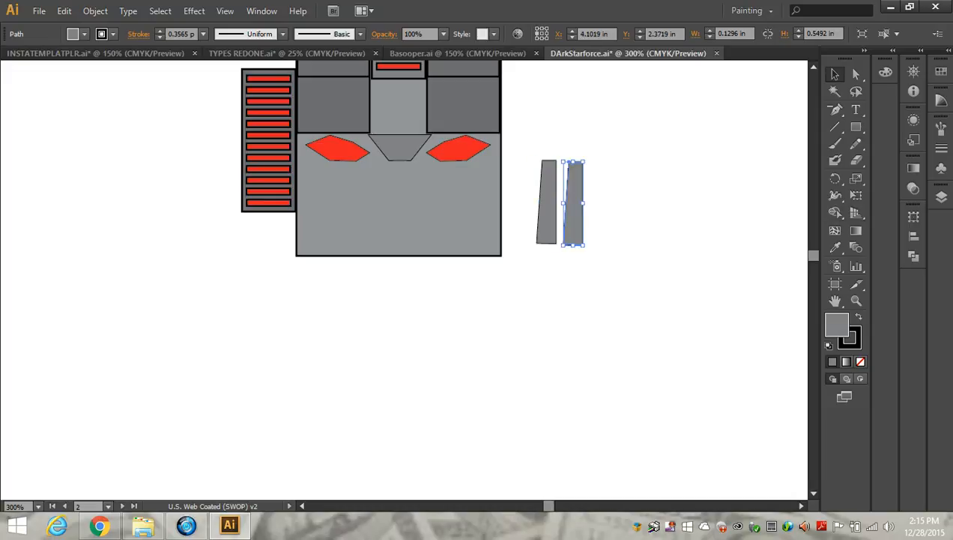
click(95, 10)
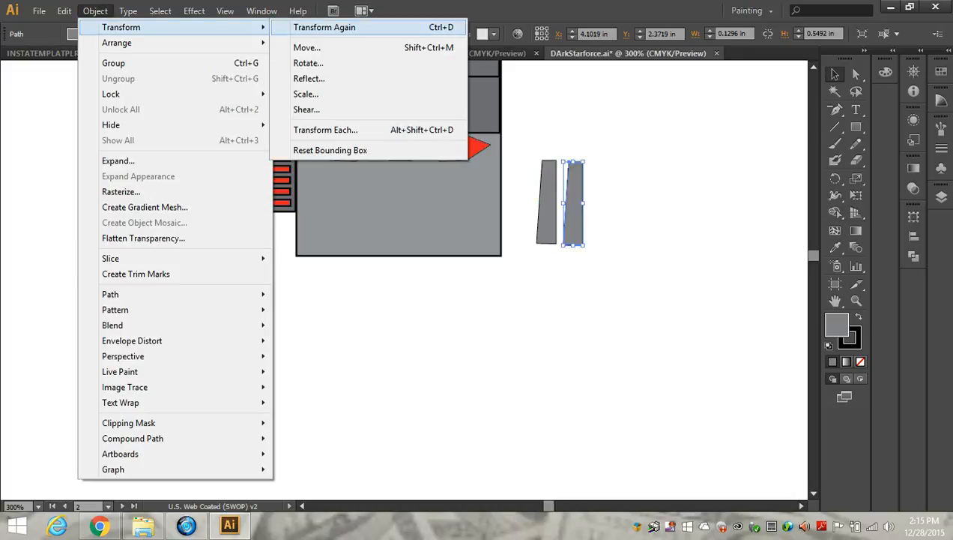
mouse_move(150, 27)
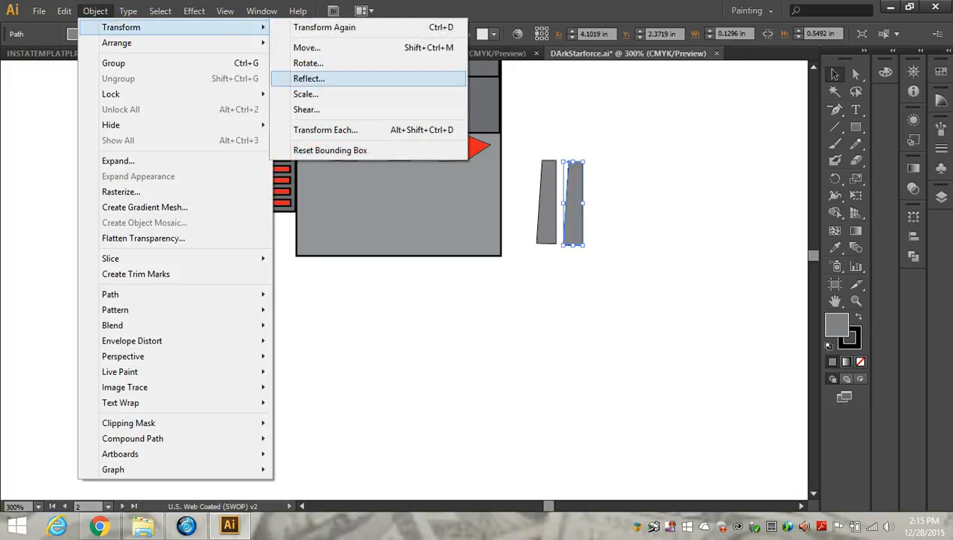
click(309, 78)
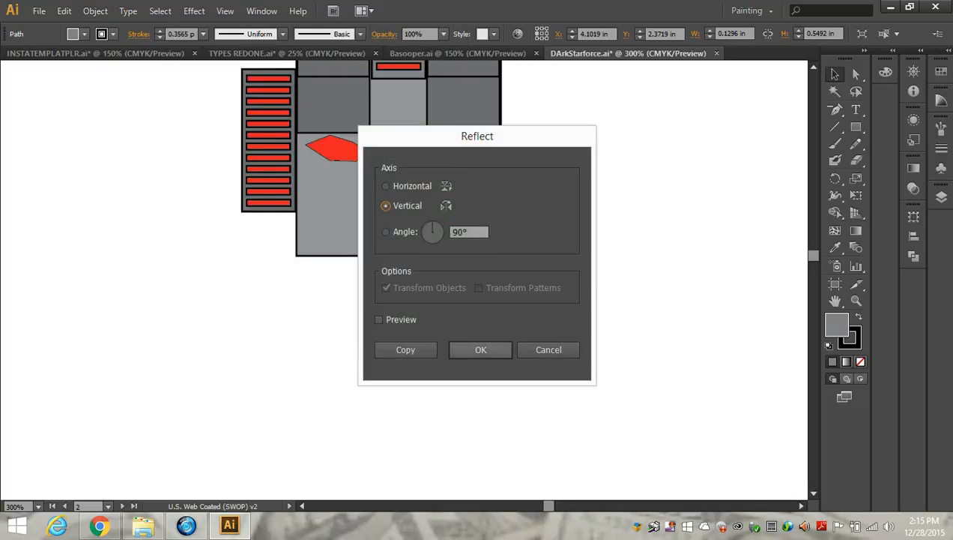
click(481, 349)
Set the mirrored copy against the original's straight edge and align the two halves by their top edges
scroll(601, 213, up, 1)
drag(564, 200, 554, 197)
scroll(587, 212, up, 2)
scroll(404, 279, up, 2)
key(alt+f)
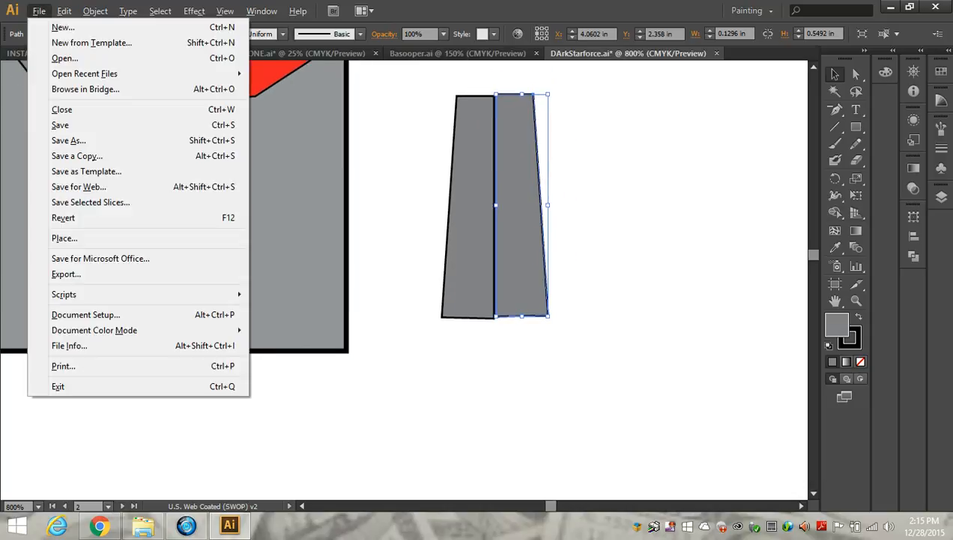
key(Escape)
drag(432, 87, 551, 188)
click(914, 235)
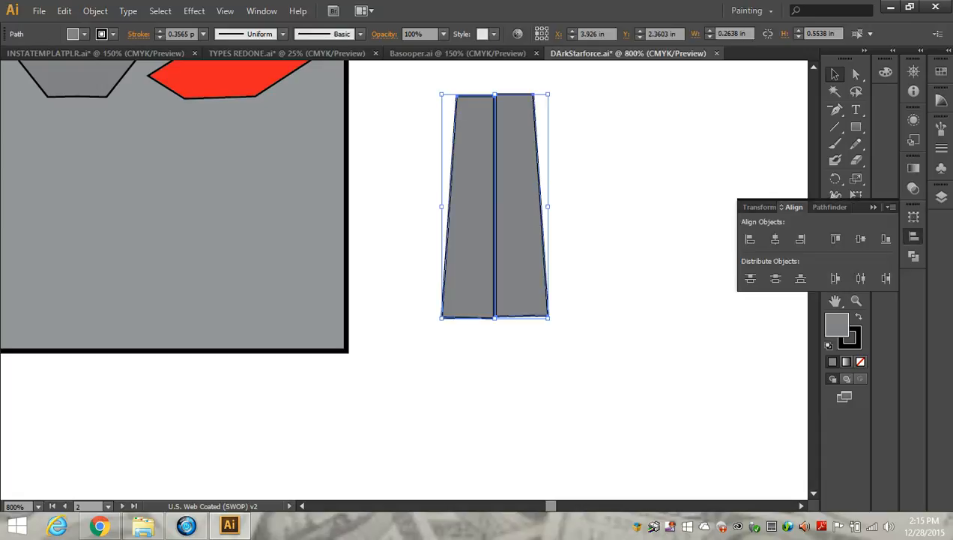
click(835, 238)
key(ctrl+shift+a)
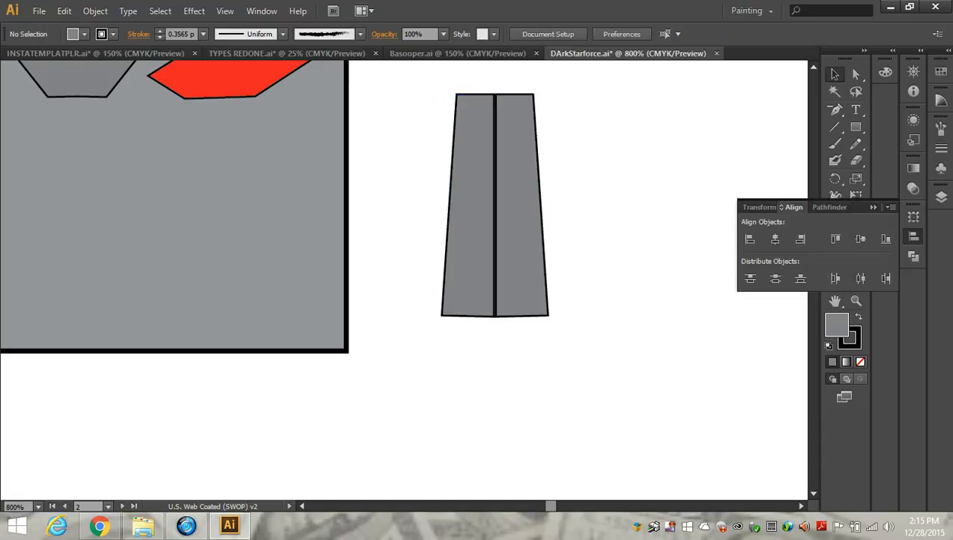
Nudge the two tapered halves toward each other until they overlap slightly
click(521, 204)
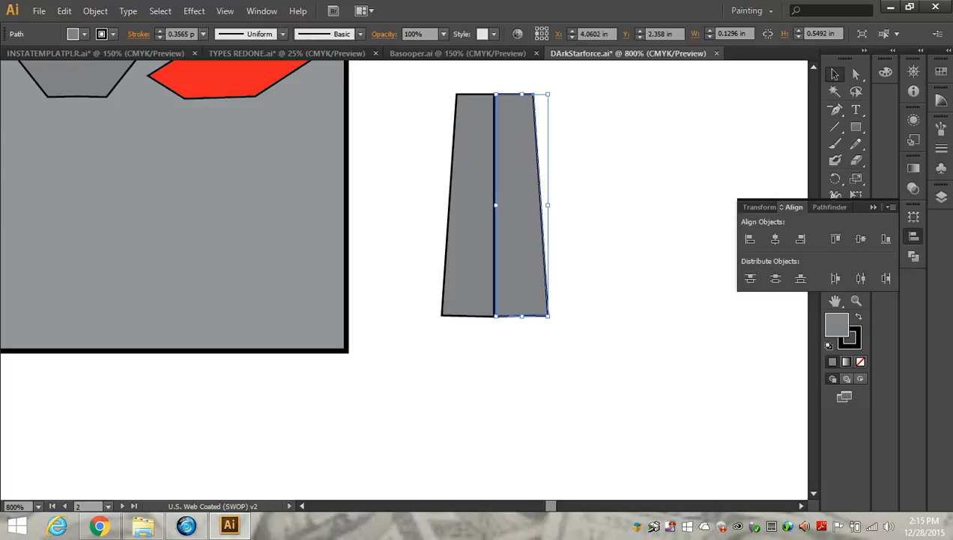
key(Left)
click(467, 204)
key(Right)
Merge the two overlapping halves into a single tall trapezoid with the Shape Builder tool and deselect it
drag(424, 138, 566, 228)
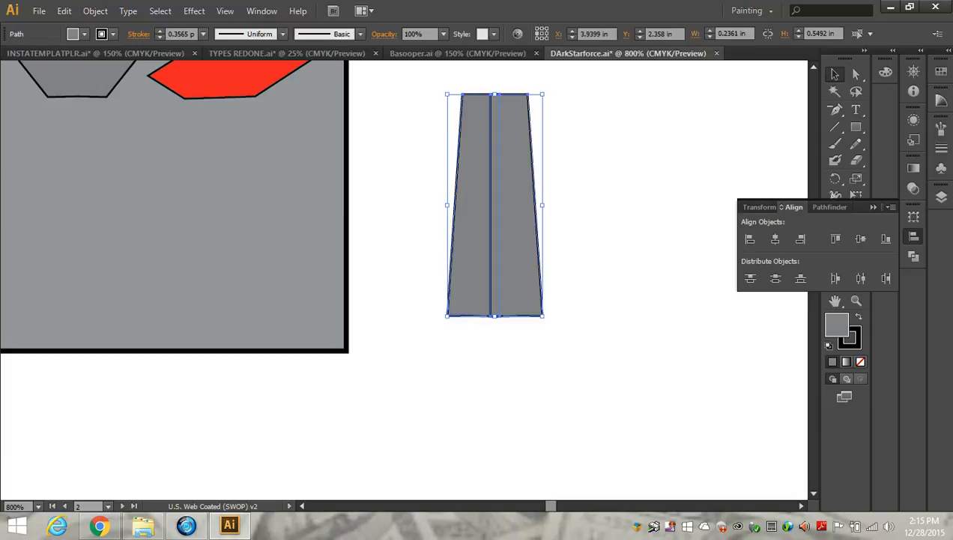
click(873, 207)
click(835, 212)
drag(480, 223, 518, 223)
key(v)
click(680, 194)
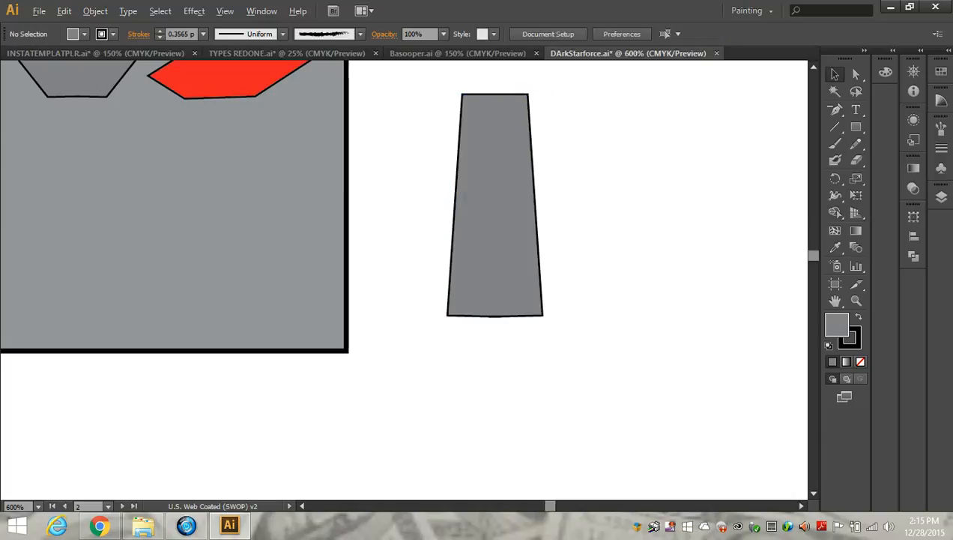
Select the tiny leftover path at the middle of the tall trapezoid's bottom edge
scroll(680, 194, down, 2)
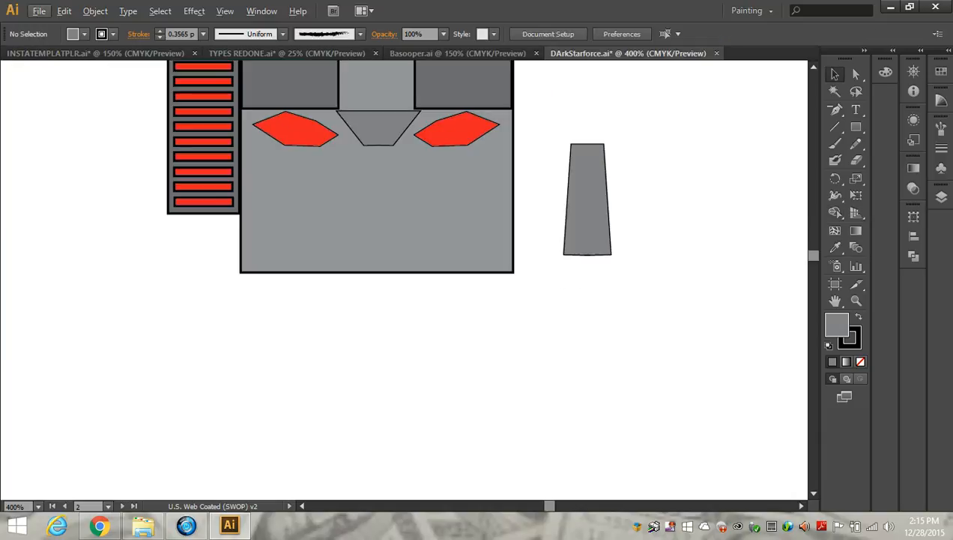
click(586, 254)
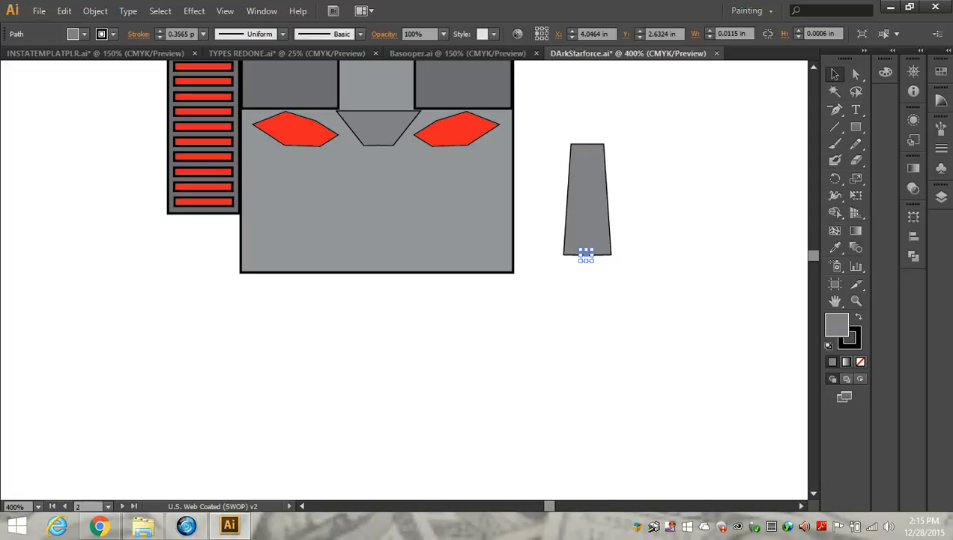